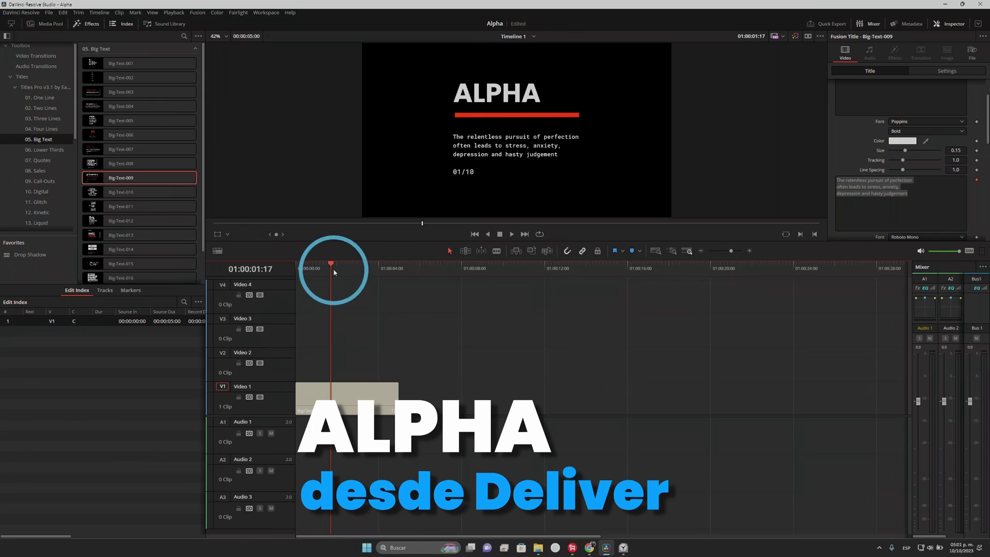
# - Preview the ALPHA title, inspect its Big009 node on the Fusion page, then return to Edit
pyautogui.moveTo(332, 276); pyautogui.dragTo(317, 269)
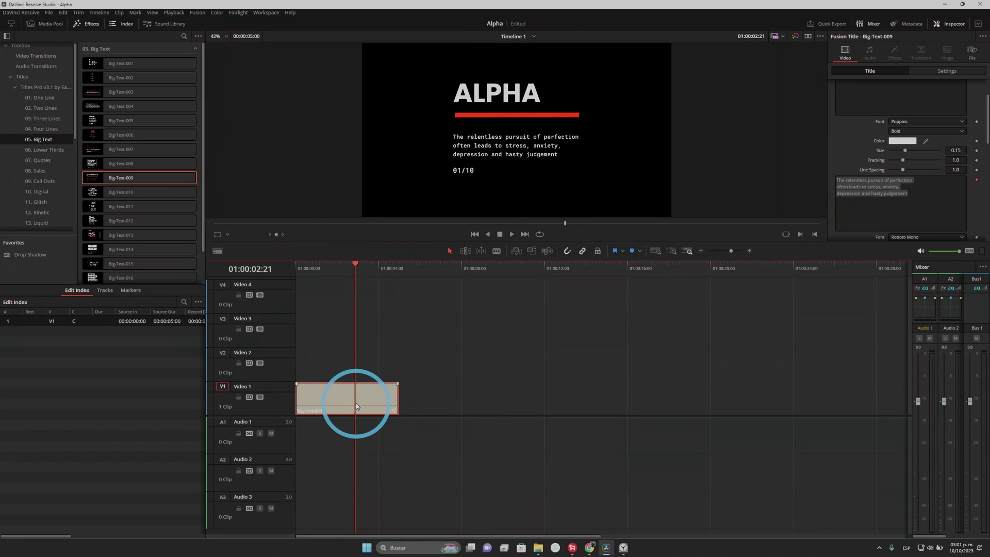
pyautogui.hotkey('shift', '5')
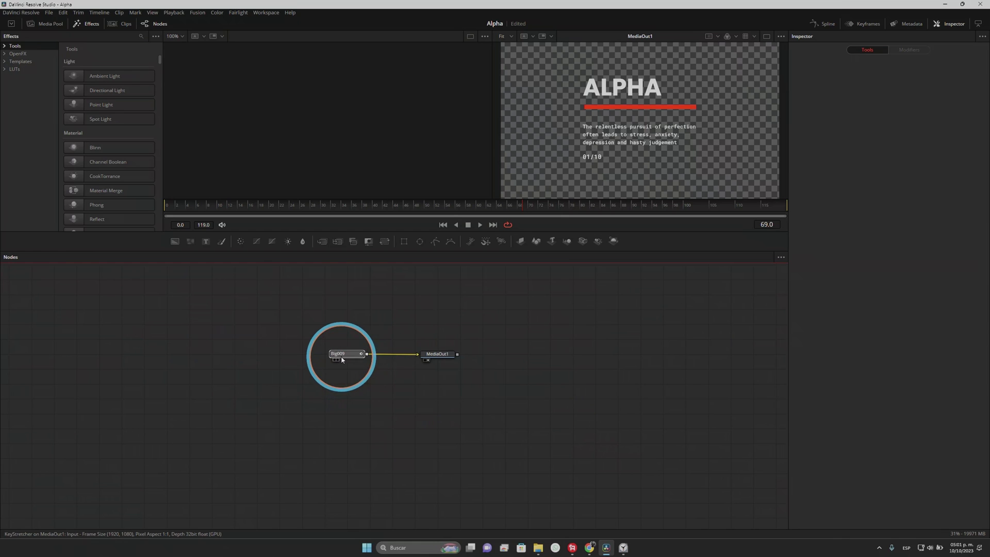
pyautogui.click(342, 359)
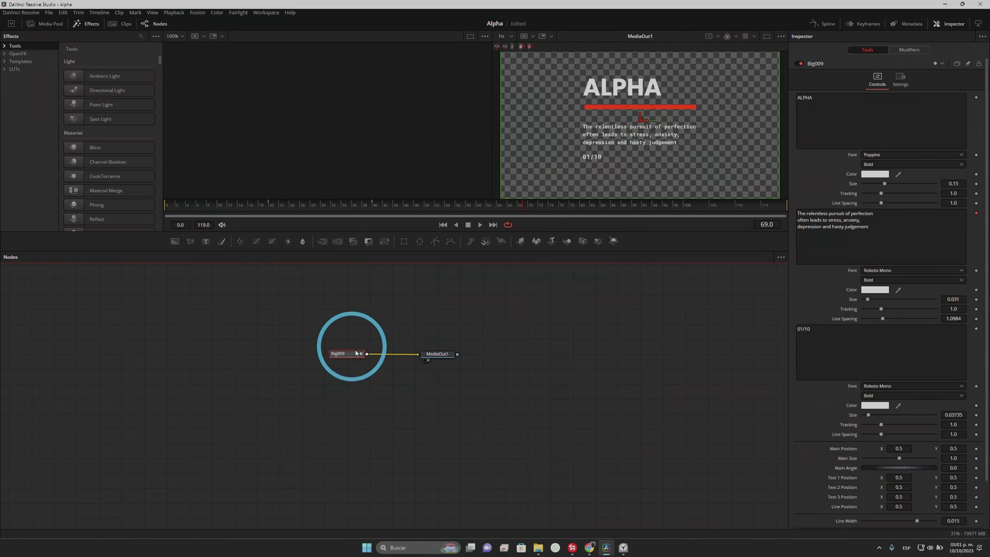
pyautogui.hotkey('shift', '4')
# - Name the Deliver output TITULO ALPHA and enable Export Alpha for the render
pyautogui.hotkey('shift', '8')
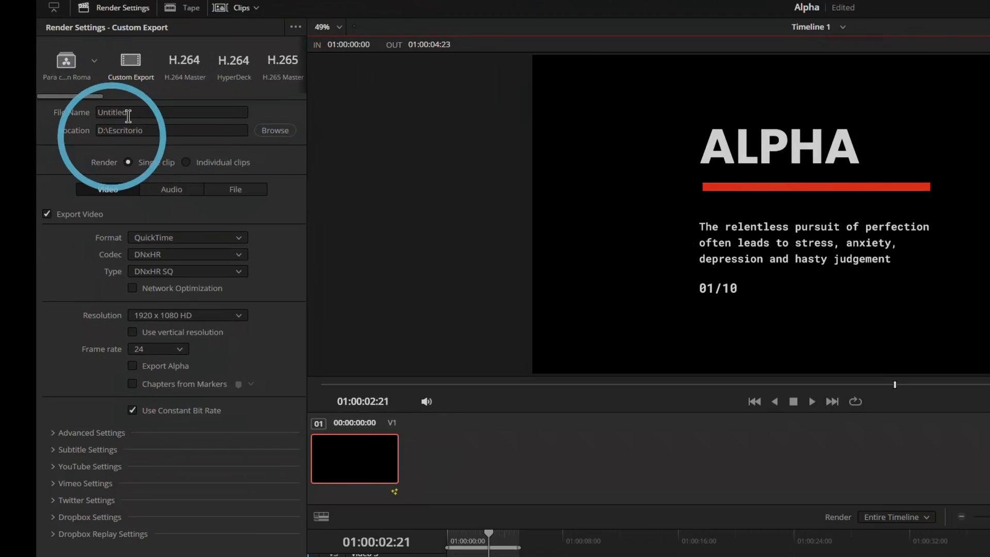
pyautogui.click(52, 90)
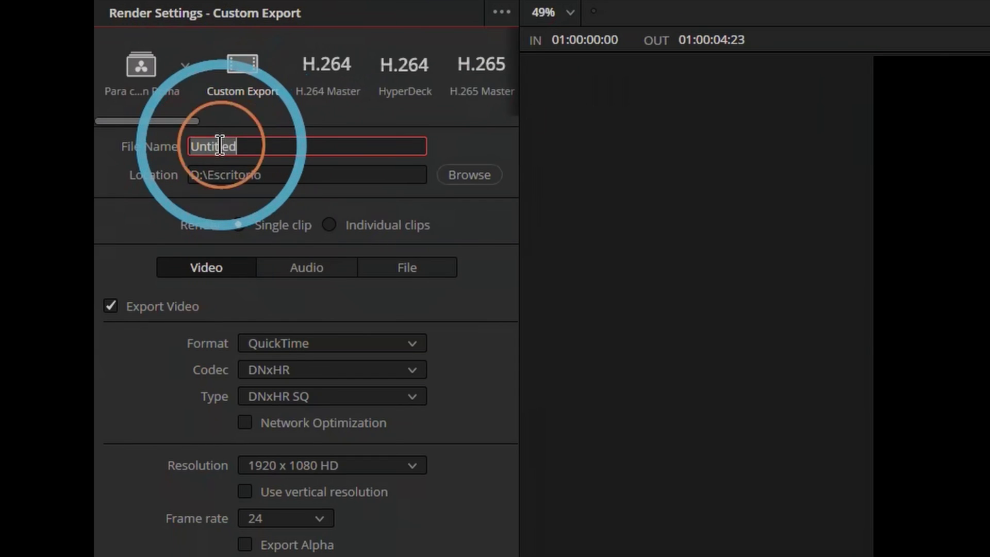
pyautogui.write('A')
pyautogui.press('BackSpace')
pyautogui.write('TITULO ALPHA')
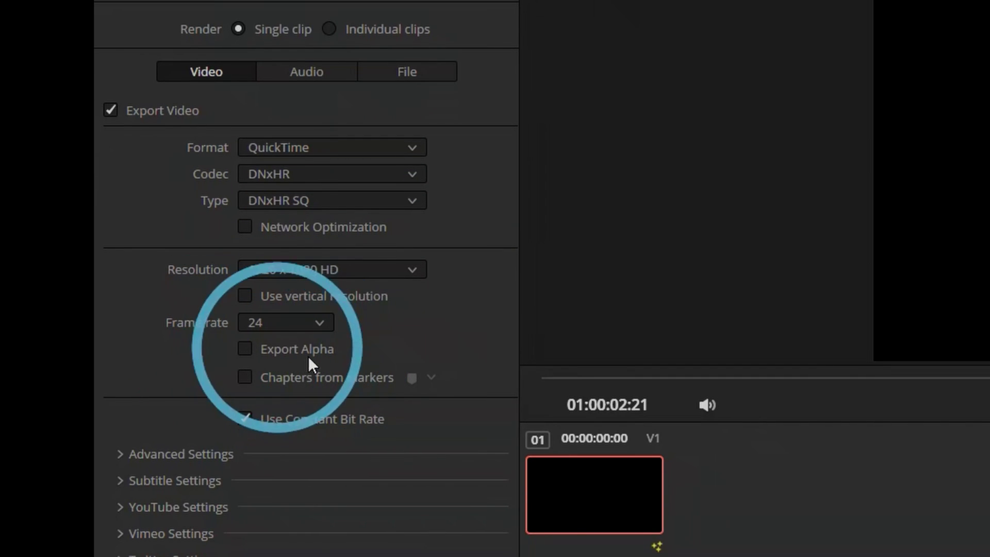
pyautogui.click(239, 349)
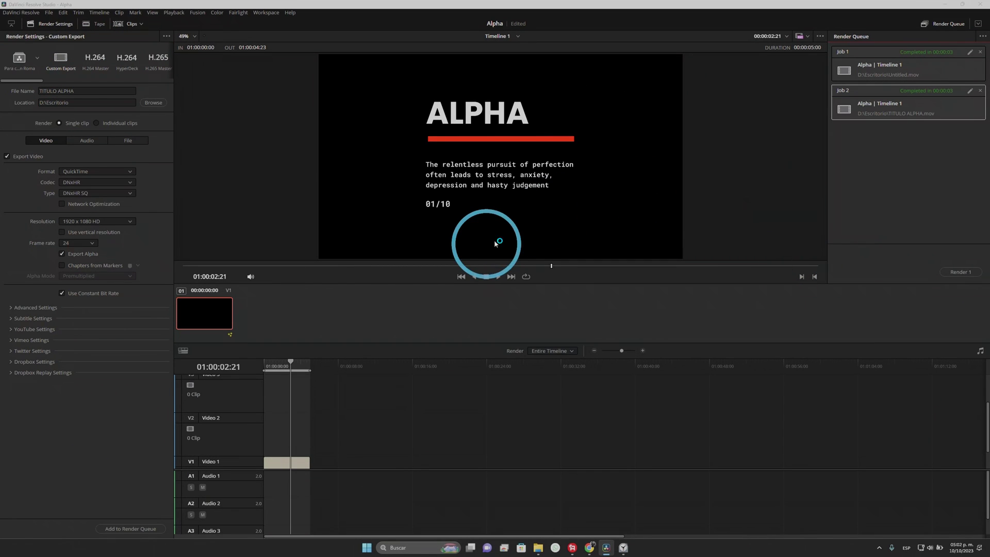
pyautogui.press('super+e')
# - Play TITULO ALPHA.mov from the desktop folder, close the player, and show Resolve's project list
pyautogui.click(516, 223)
pyautogui.moveTo(661, 142); pyautogui.dragTo(517, 144)
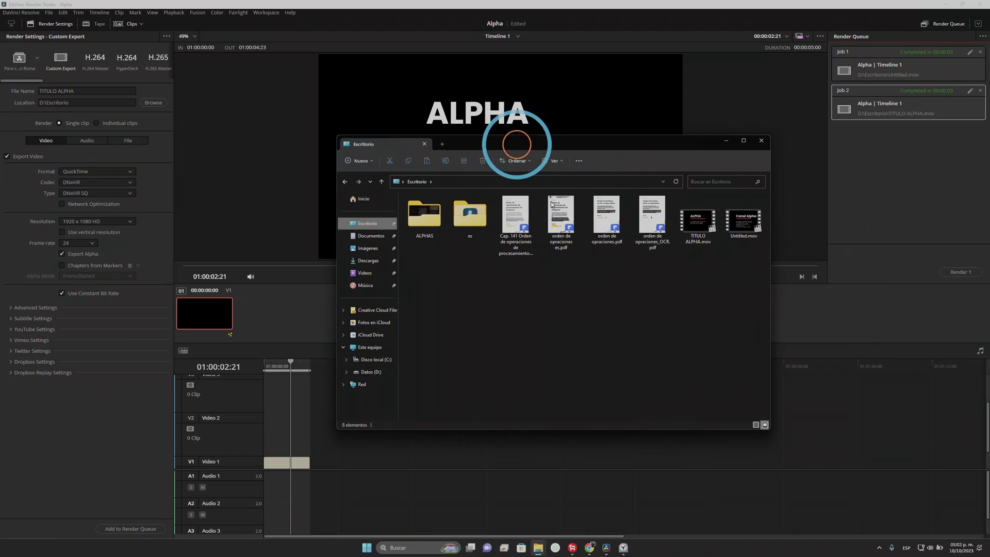
pyautogui.doubleClick(697, 228)
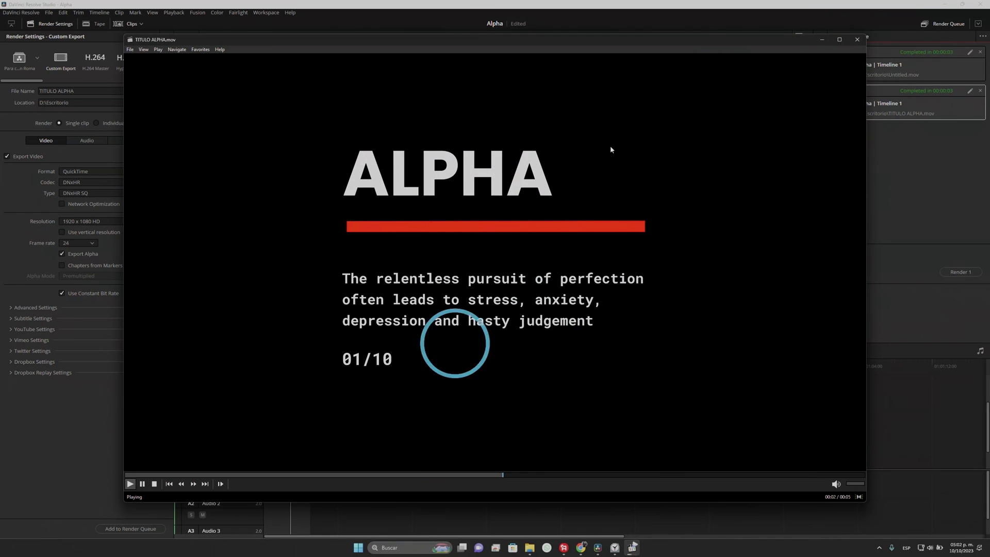
pyautogui.click(857, 40)
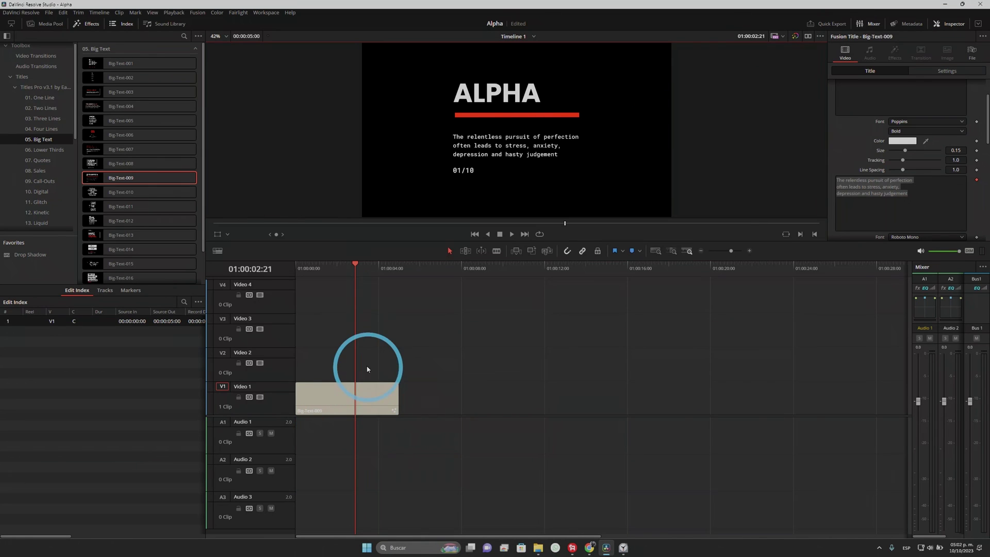
pyautogui.hotkey('shift', '1')
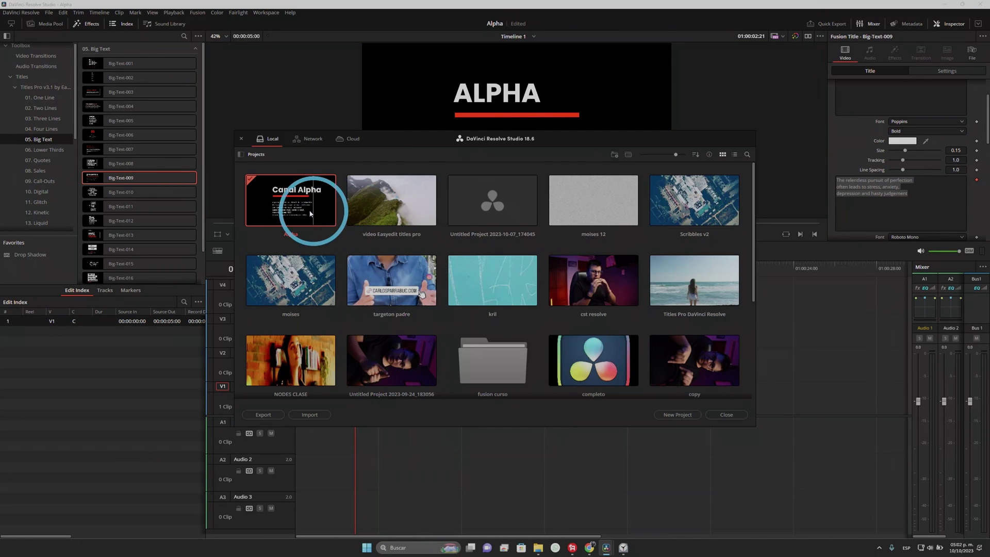
# - Open the Alpha project, raise the title clip to V2, and place TITULO ALPHA.mov over the cathedral footage
pyautogui.doubleClick(309, 214)
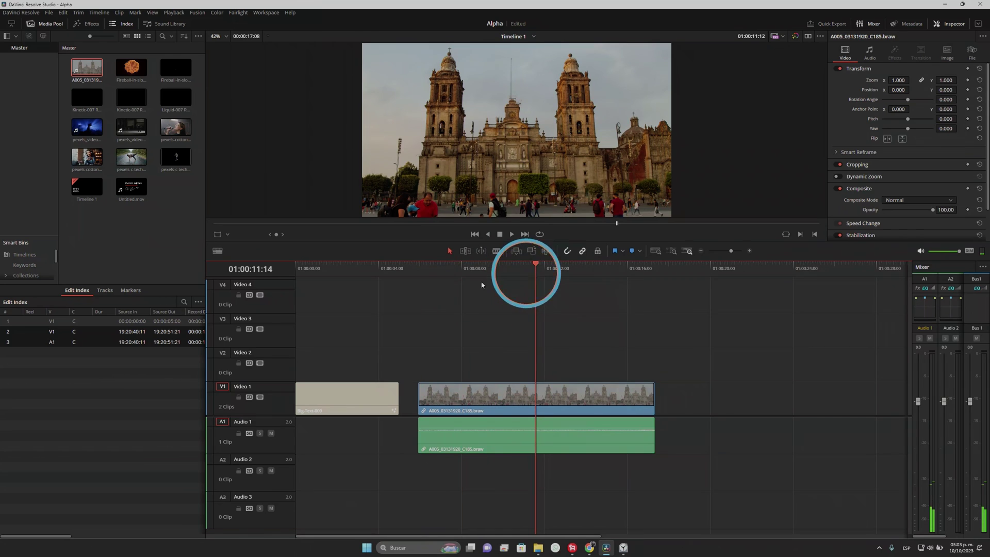
pyautogui.moveTo(358, 385); pyautogui.dragTo(358, 361)
pyautogui.click(704, 223)
pyautogui.moveTo(683, 150); pyautogui.dragTo(822, 78)
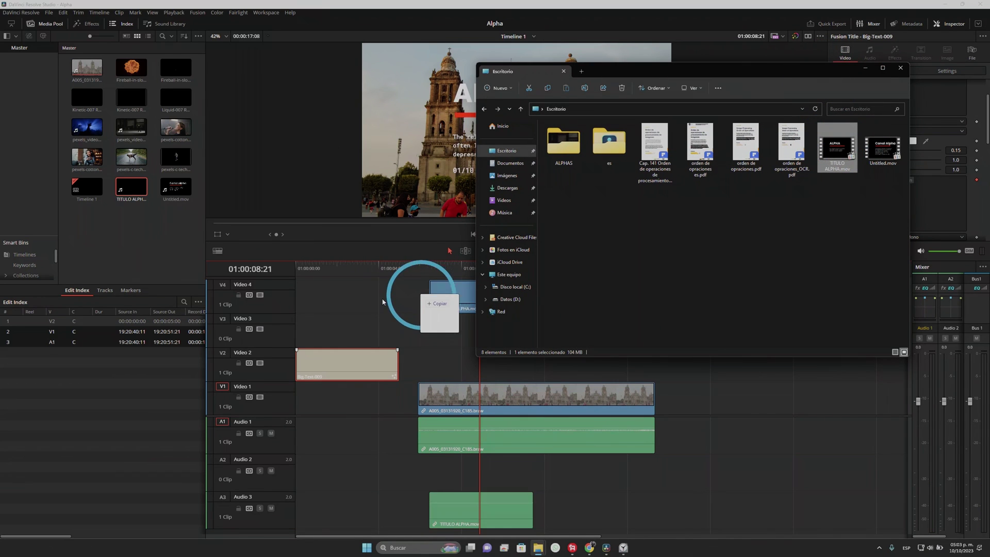
pyautogui.moveTo(833, 201)
pyautogui.mouseDown()
pyautogui.moveTo(516, 365)
pyautogui.moveTo(489, 364)
pyautogui.mouseUp()
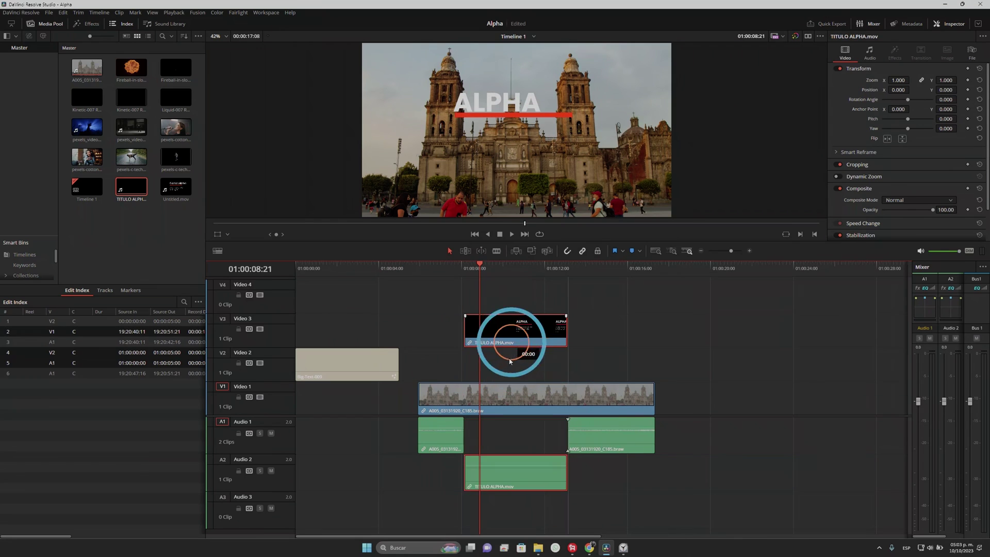
pyautogui.moveTo(481, 276); pyautogui.dragTo(492, 304)
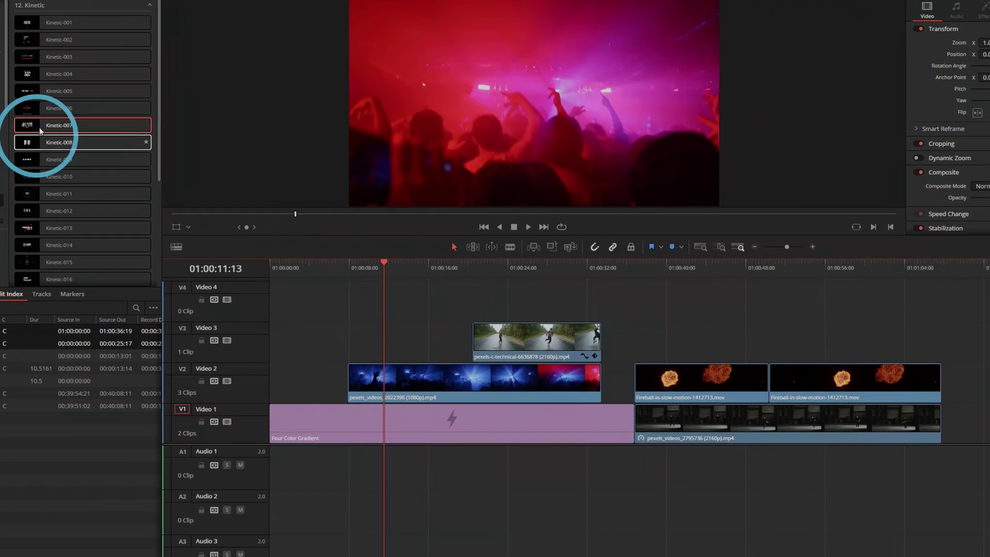
# - Place the Kinetic-007 title on V3 over the concert footage and play its animation
pyautogui.moveTo(120, 149); pyautogui.dragTo(239, 203)
pyautogui.moveTo(380, 333); pyautogui.dragTo(387, 332)
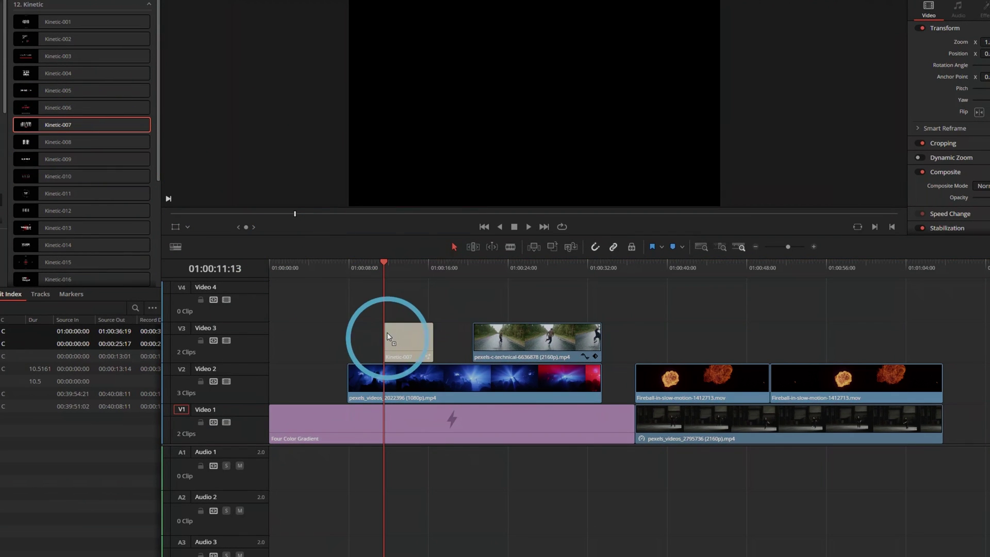
pyautogui.click(387, 262)
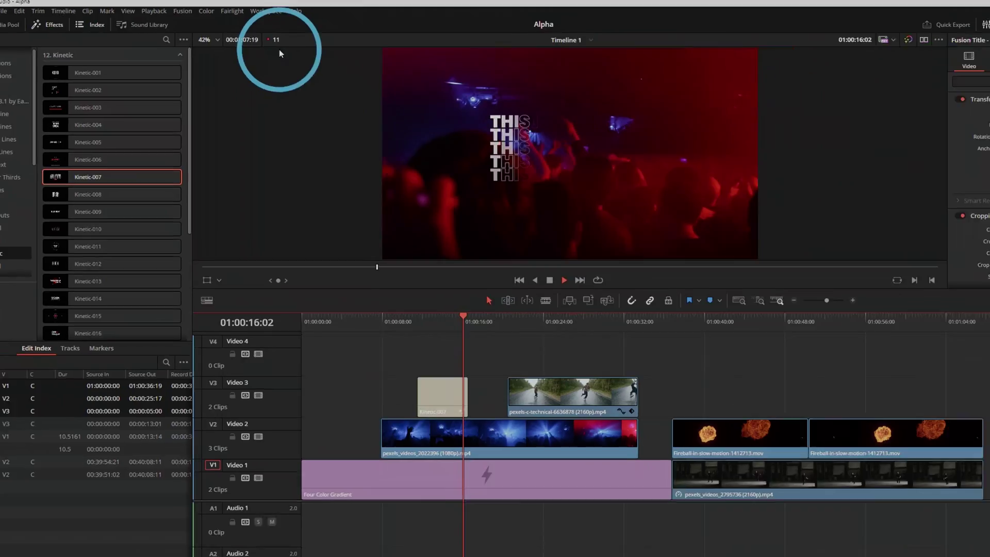
pyautogui.press('space')
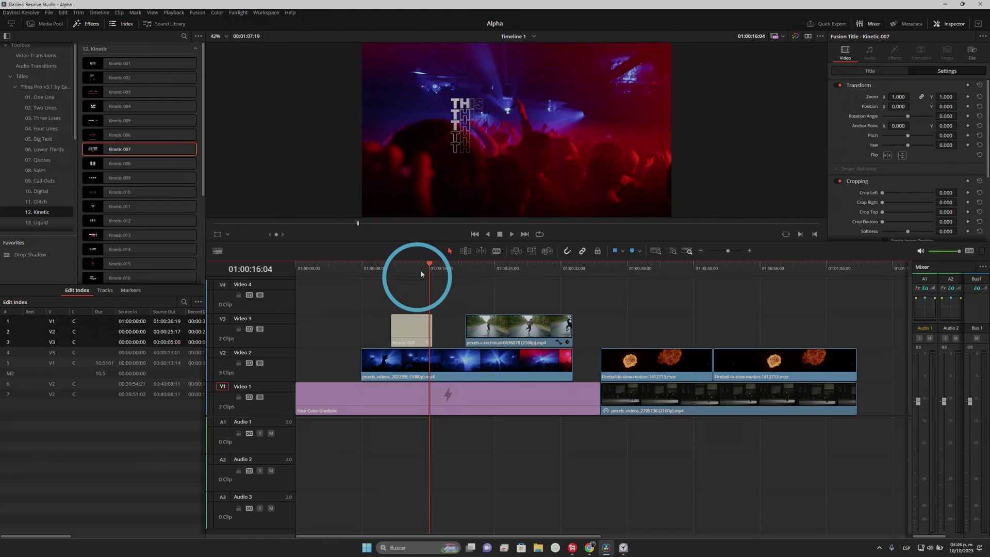
pyautogui.click(394, 268)
pyautogui.press('space')
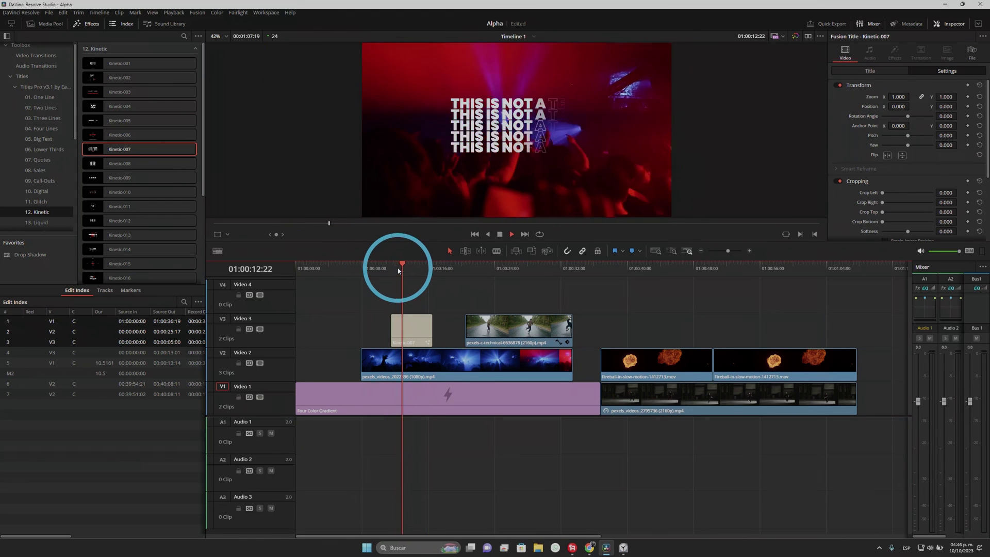
pyautogui.click(559, 277)
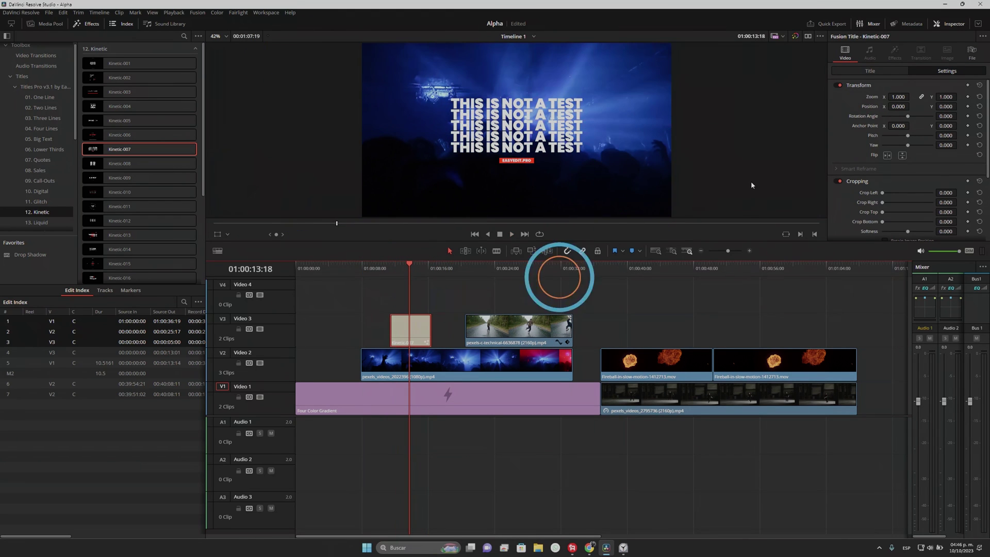
# - Change the title's main text to RENDER IN PLACE and play it back
pyautogui.click(875, 75)
pyautogui.click(884, 112)
pyautogui.write('RENDER IN PLAV')
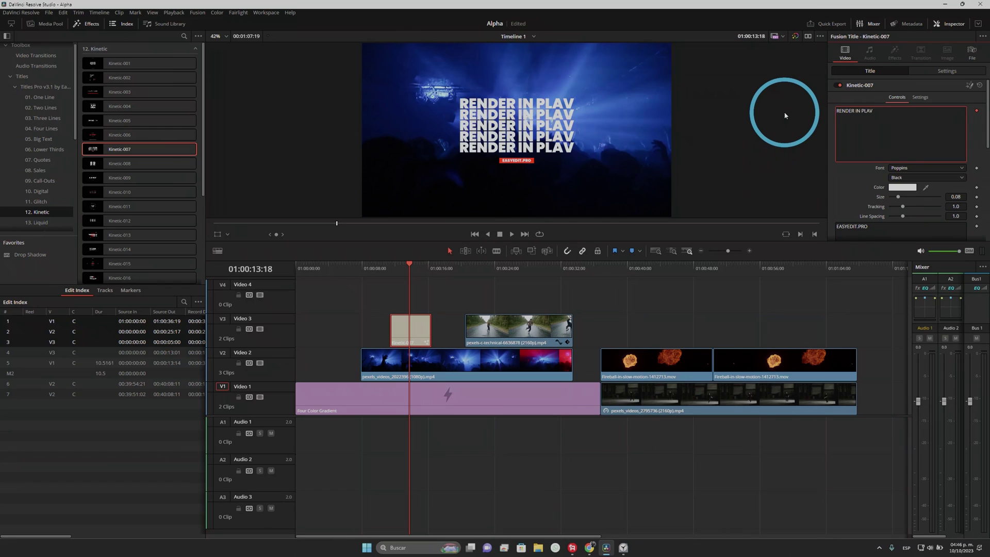
pyautogui.click(399, 286)
pyautogui.press('space')
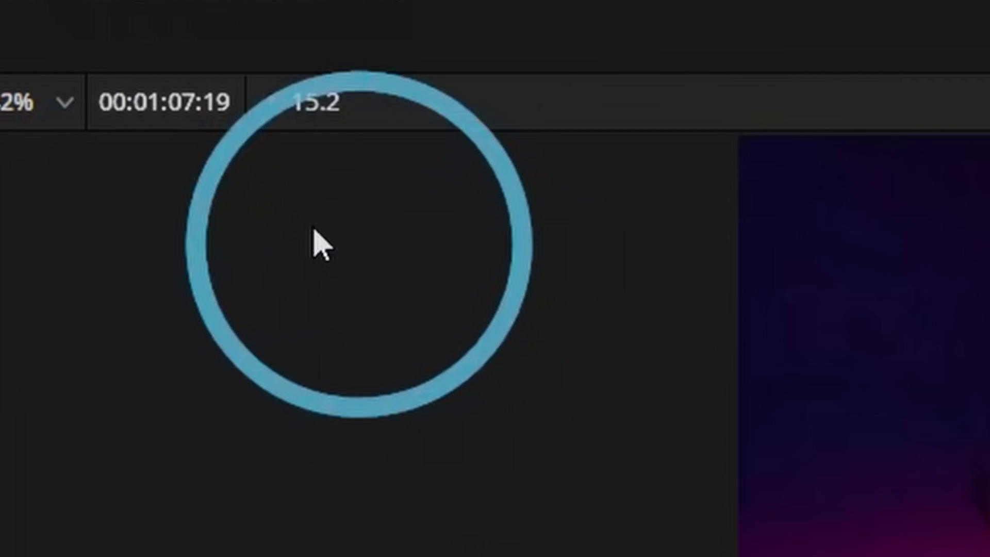
pyautogui.press('space')
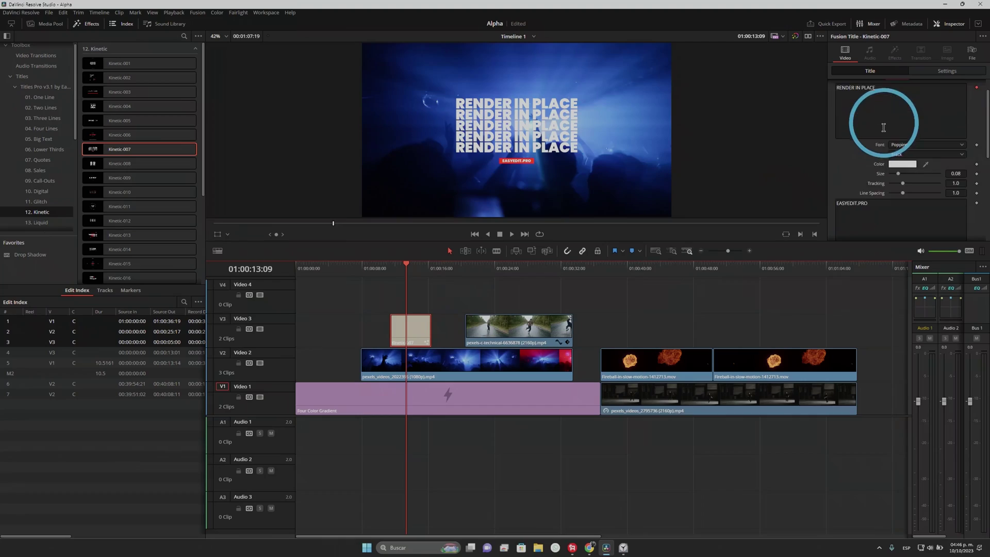
pyautogui.scroll(-5, 883, 128)
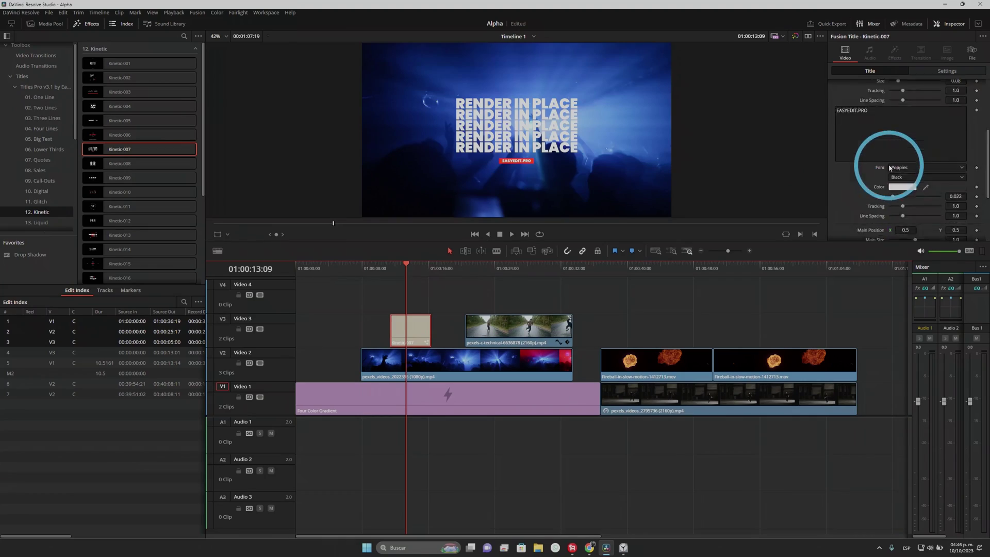
pyautogui.scroll(-2, 880, 134)
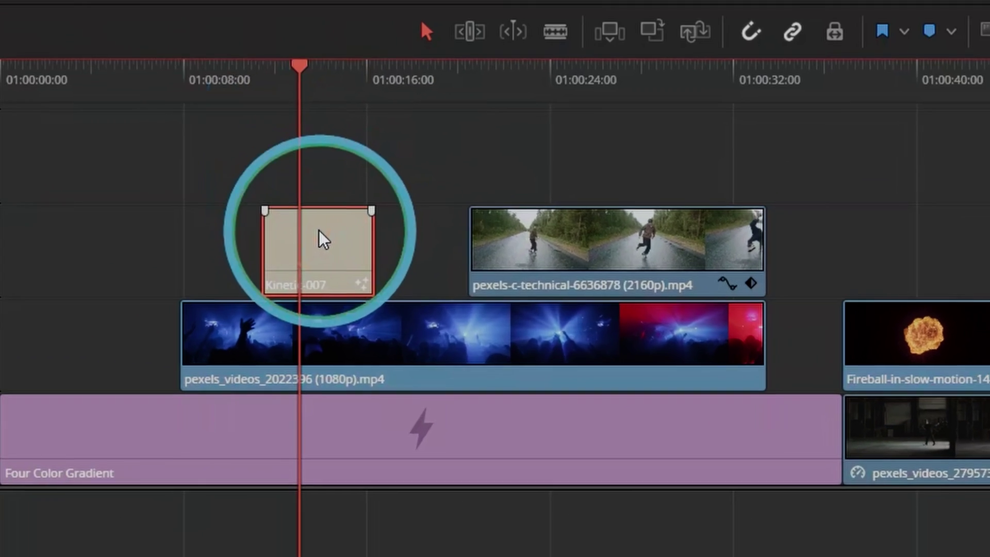
# - Set up Render in Place for Kinetic-007, trying DNxHR LB before choosing the H.264 codec
pyautogui.rightClick(412, 324)
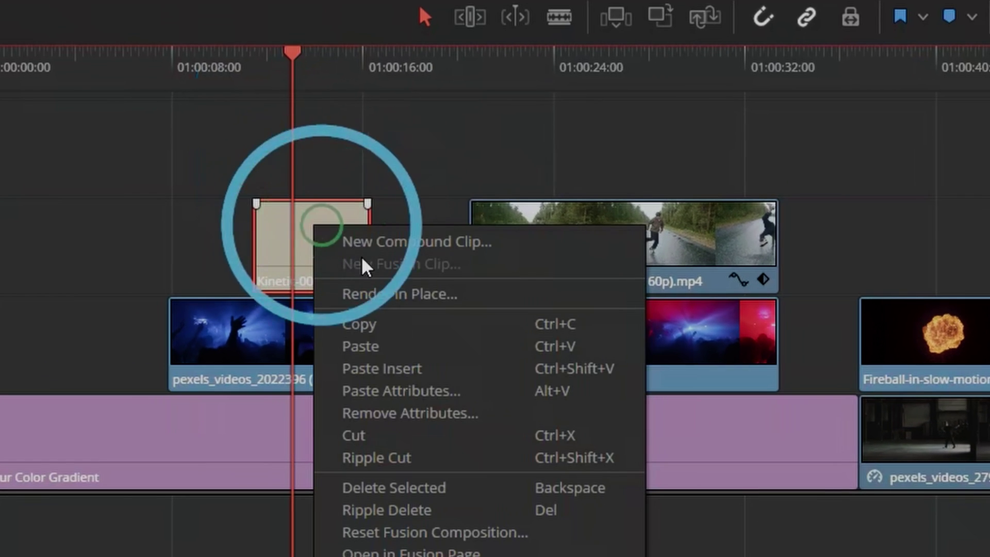
pyautogui.click(359, 301)
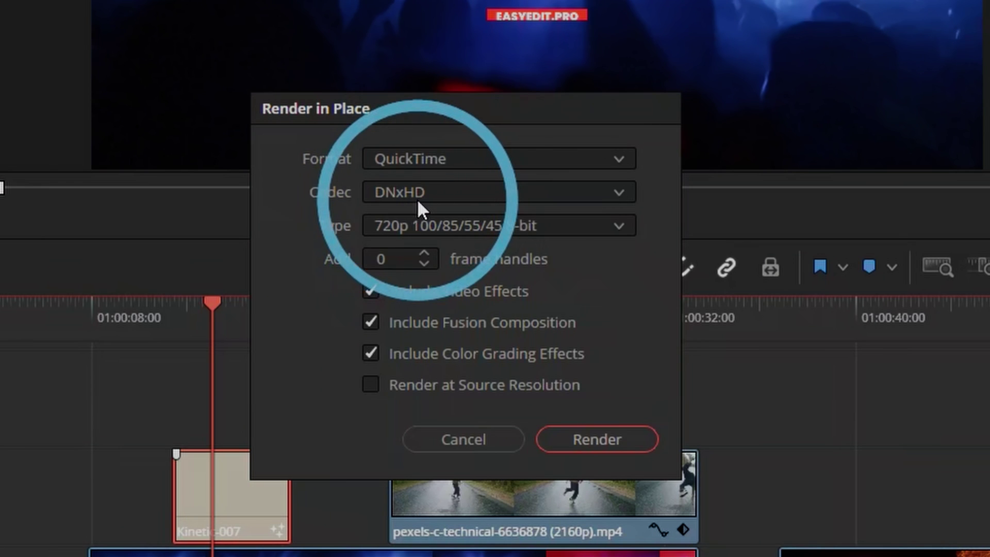
pyautogui.click(417, 199)
pyautogui.click(428, 249)
pyautogui.click(413, 226)
pyautogui.click(408, 401)
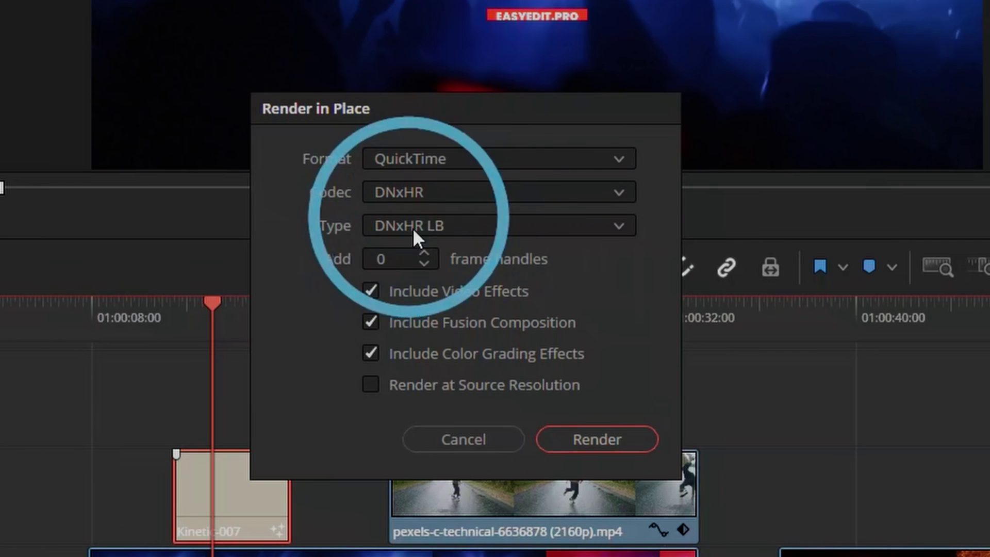
pyautogui.click(434, 197)
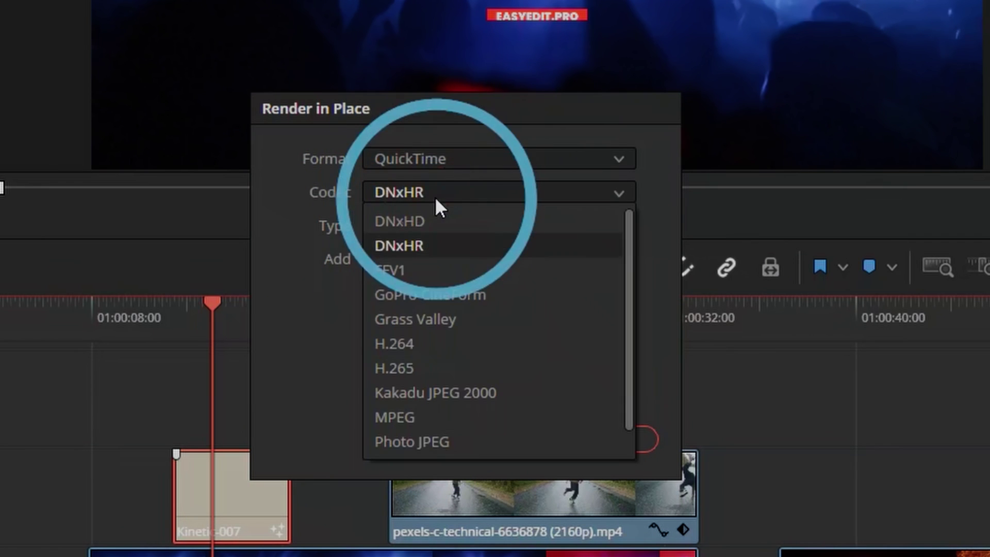
pyautogui.click(419, 344)
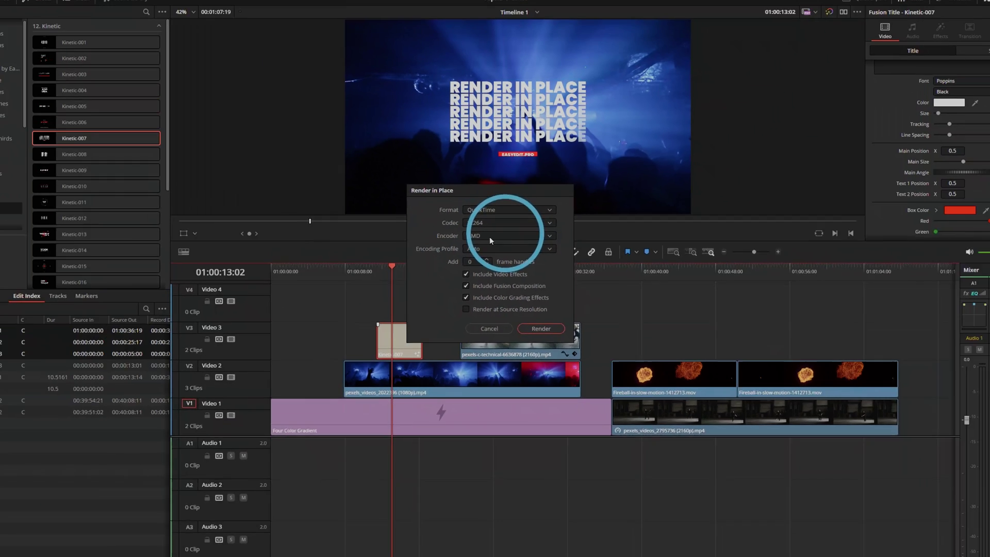
# - Render the title to the confirmed destination folder as Kinetic-007 Render 1.mov
pyautogui.click(529, 322)
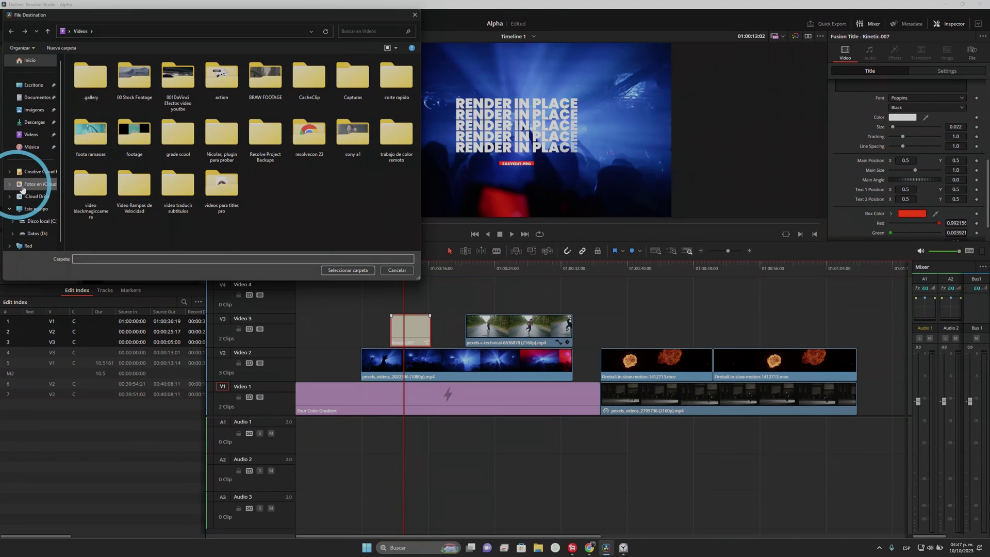
pyautogui.click(348, 270)
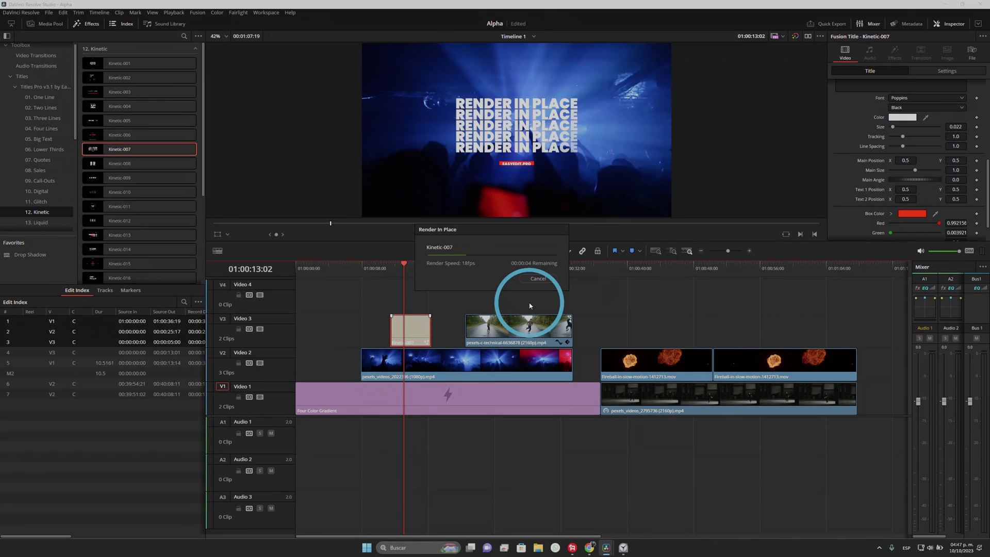
pyautogui.click(407, 272)
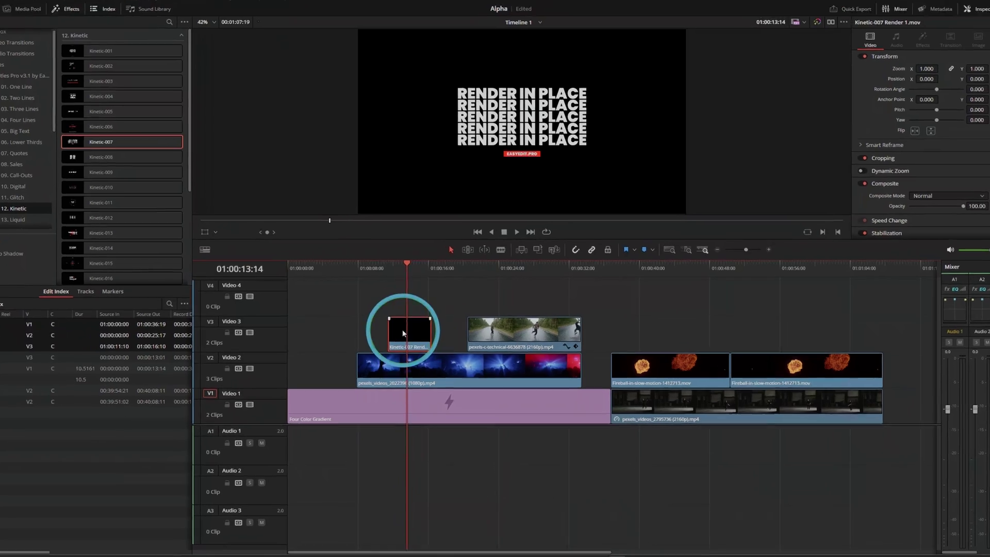
pyautogui.rightClick(412, 337)
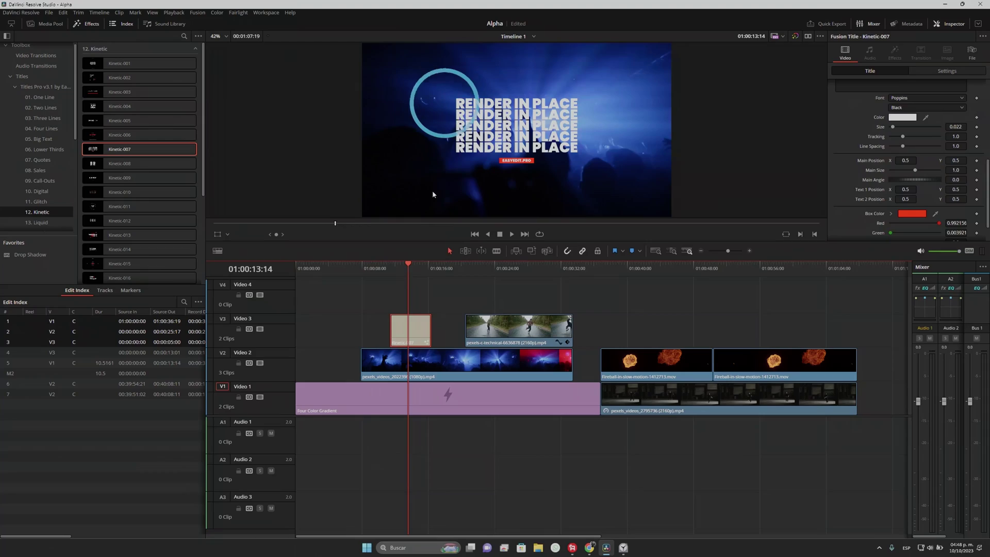
# - Replace the red label's EASYEDIT.PRO text so it reads HR CREATIVOS
pyautogui.scroll(3, 866, 103)
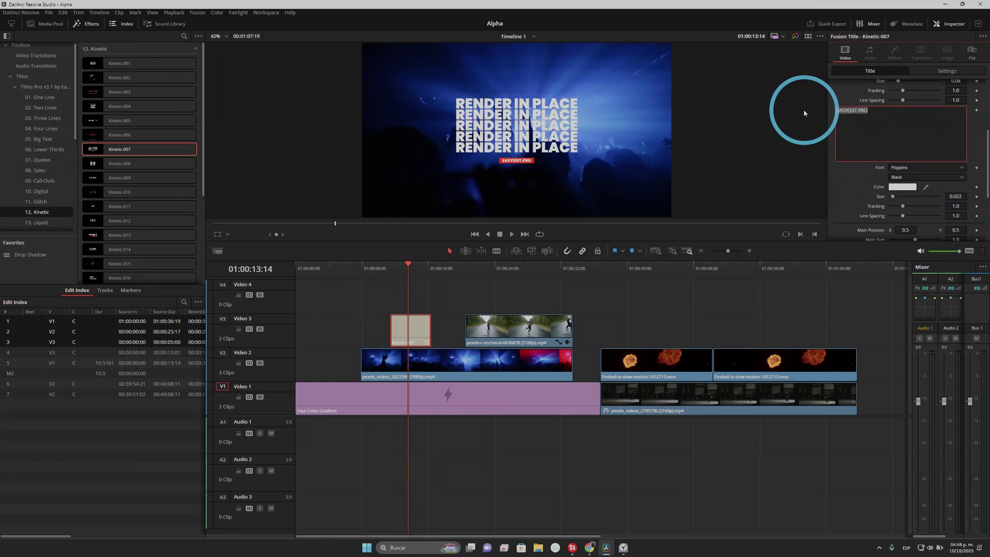
pyautogui.press('BackSpace')
pyautogui.write('CREATIVOS')
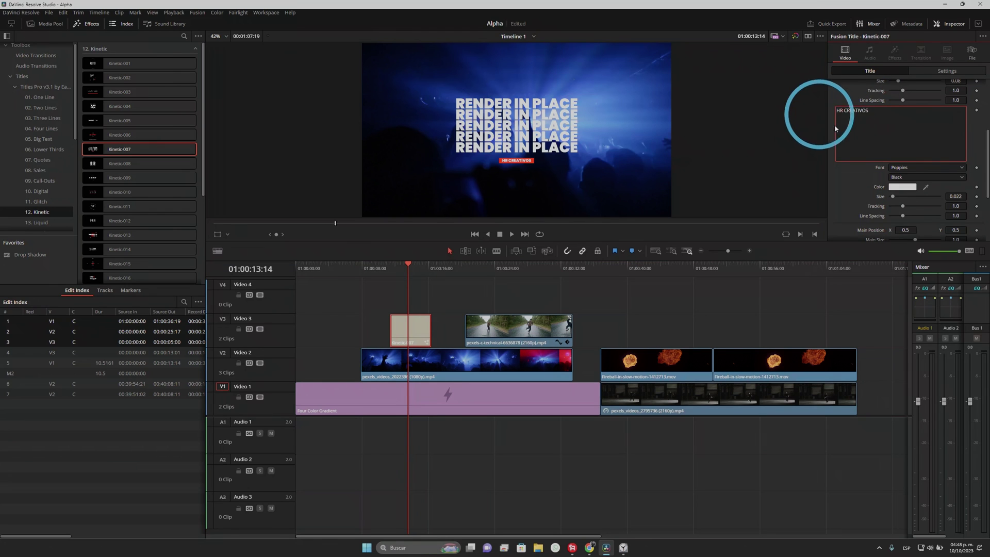
# - Recolour the RENDER IN PLACE text golden yellow
pyautogui.scroll(4, 872, 110)
pyautogui.scroll(1, 874, 109)
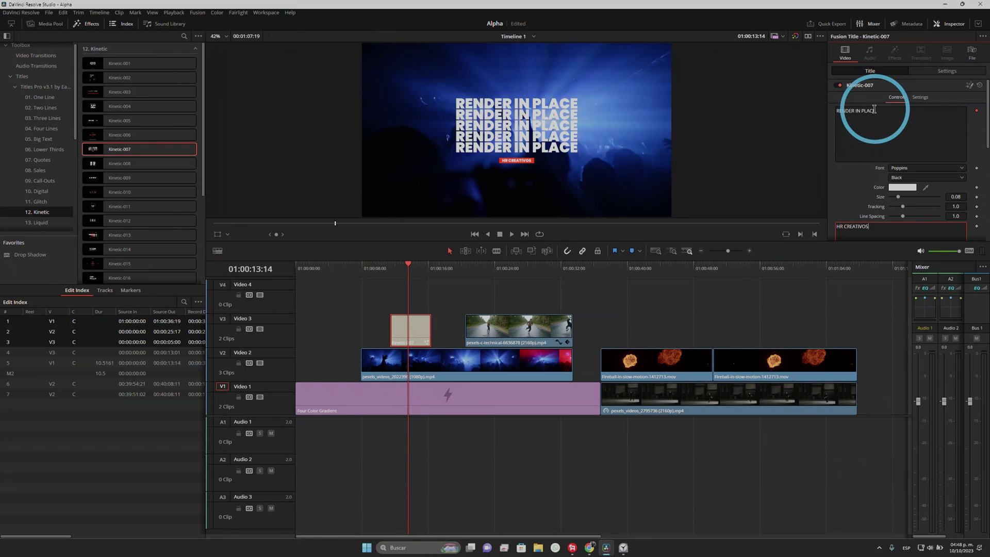
pyautogui.click(902, 187)
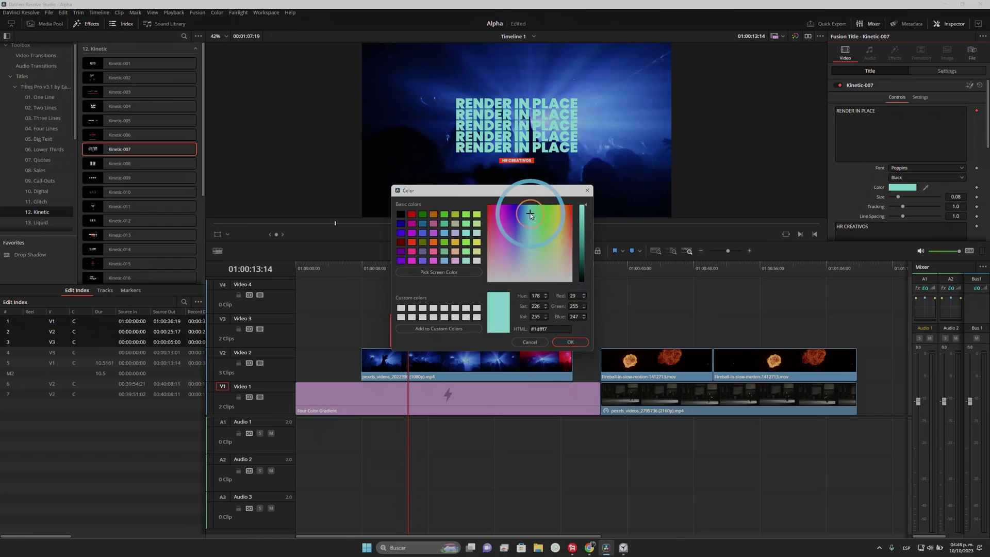
pyautogui.moveTo(525, 230); pyautogui.dragTo(563, 218)
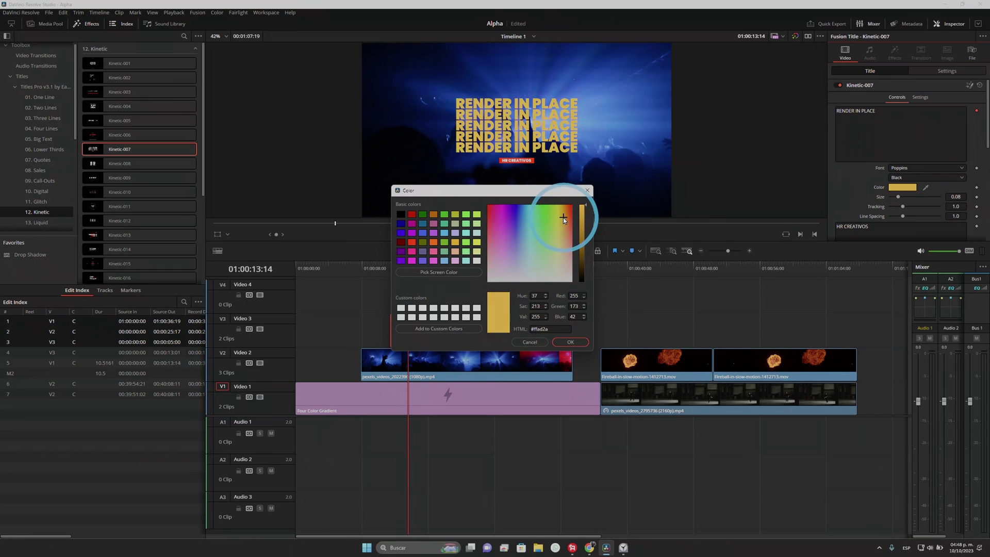
pyautogui.click(570, 342)
pyautogui.click(404, 272)
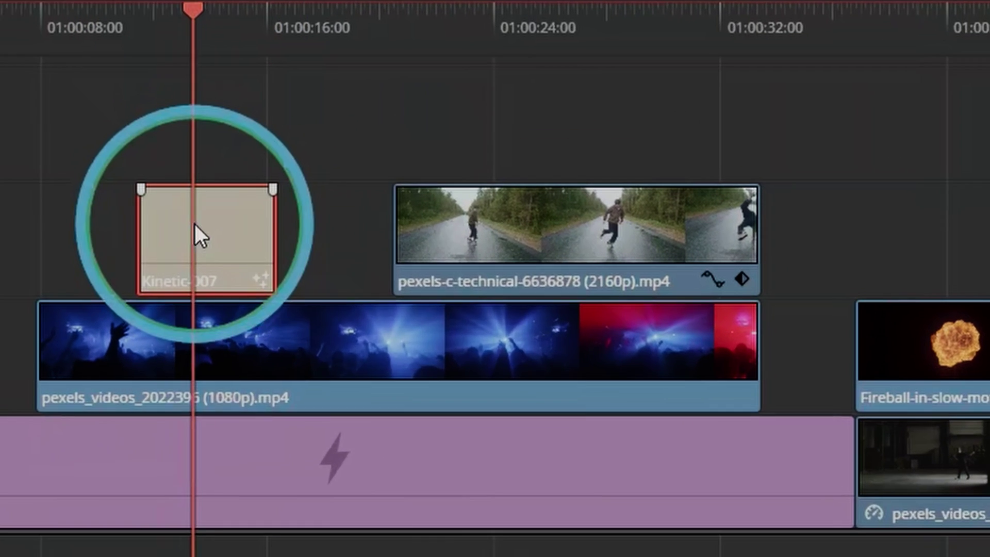
# - Render the updated title in place with DNxHR codec, DNxHR SQ type
pyautogui.rightClick(409, 330)
pyautogui.click(422, 349)
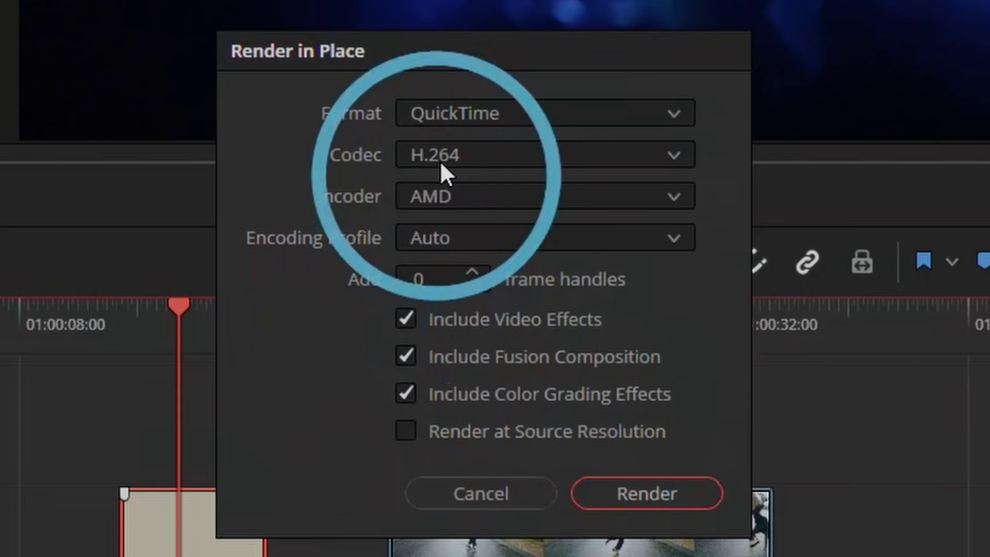
pyautogui.click(442, 160)
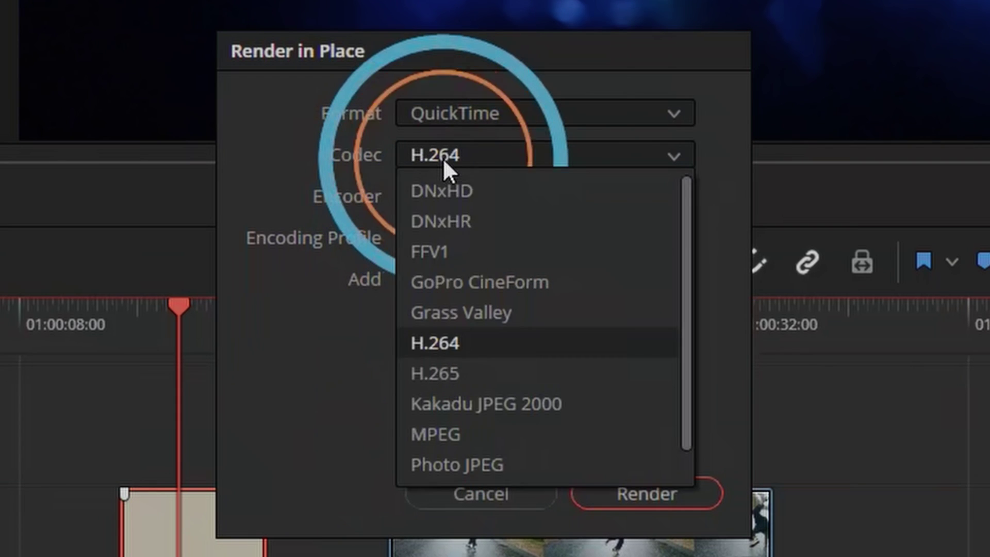
pyautogui.click(462, 221)
pyautogui.click(443, 197)
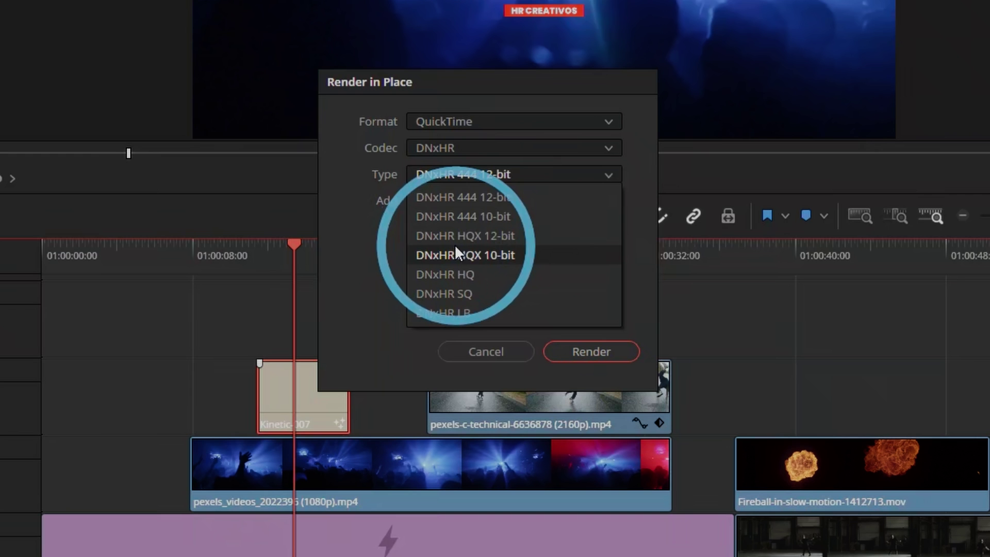
pyautogui.click(509, 295)
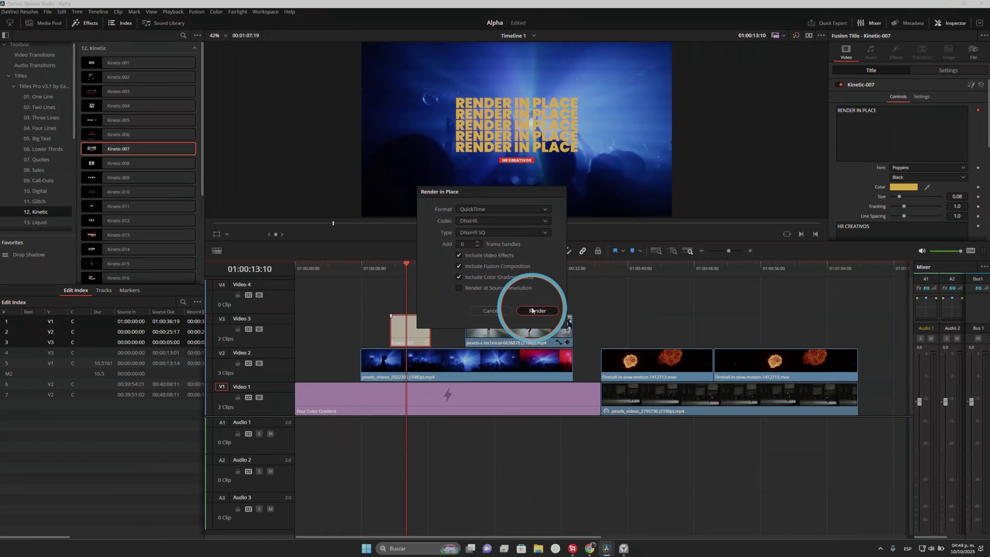
pyautogui.click(533, 310)
pyautogui.click(361, 272)
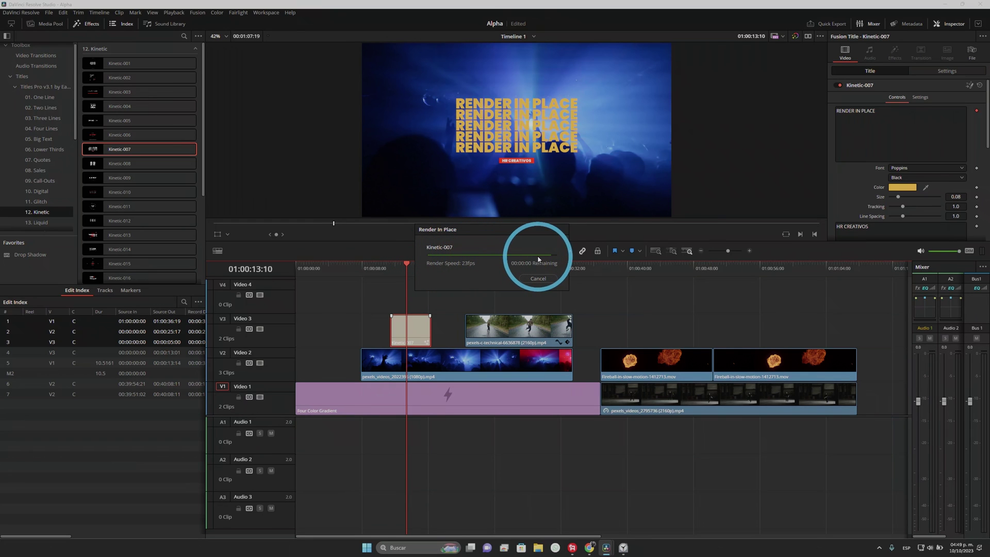
# - Play the rendered title on the timeline and load Kinetic-007 Render 2.mov into the source viewer
pyautogui.moveTo(398, 266); pyautogui.dragTo(390, 266)
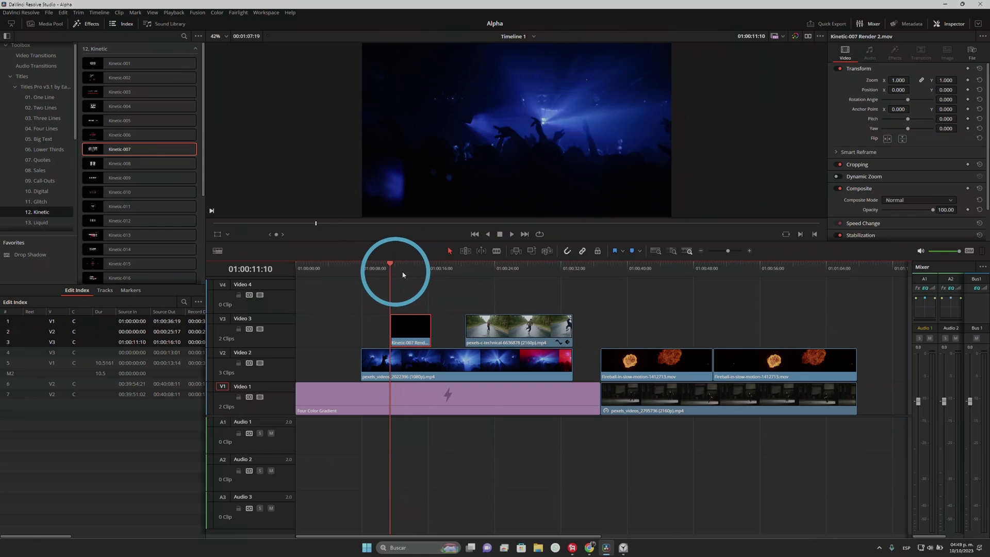
pyautogui.press('space')
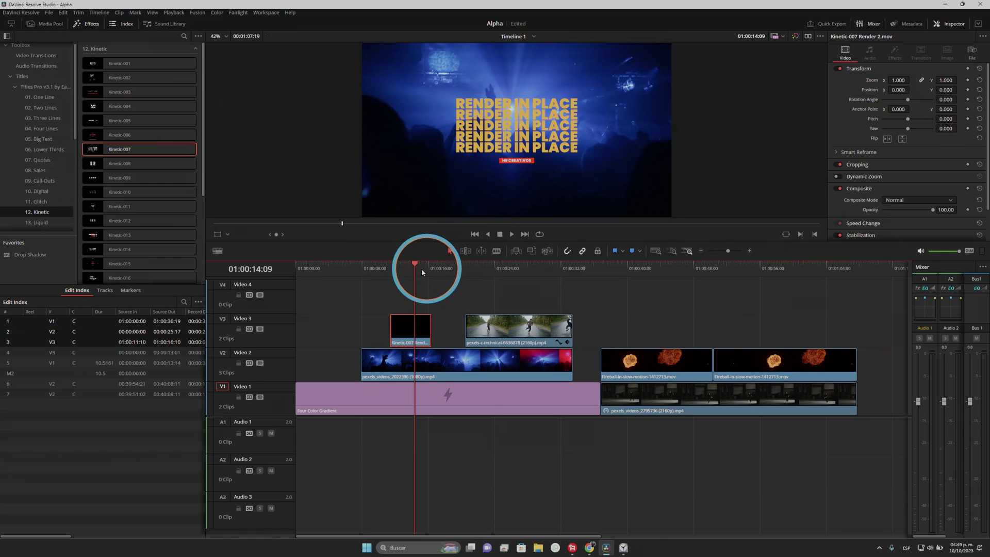
pyautogui.click(416, 292)
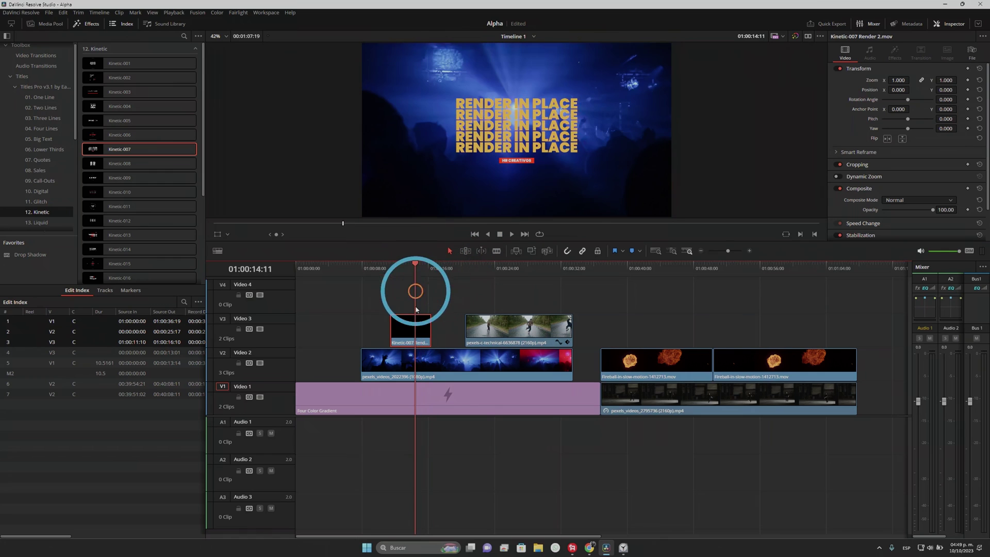
pyautogui.click(807, 35)
pyautogui.doubleClick(418, 331)
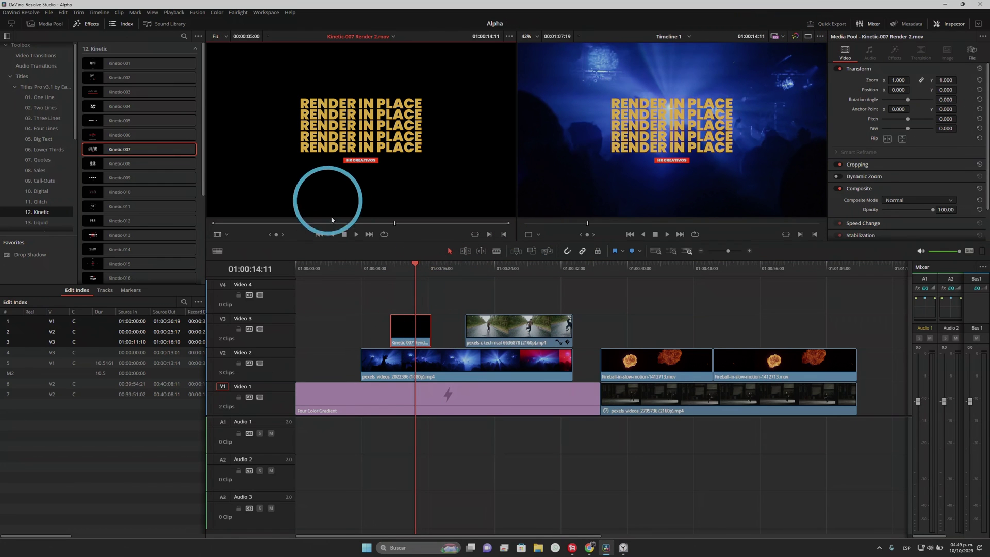
pyautogui.moveTo(240, 231); pyautogui.dragTo(385, 227)
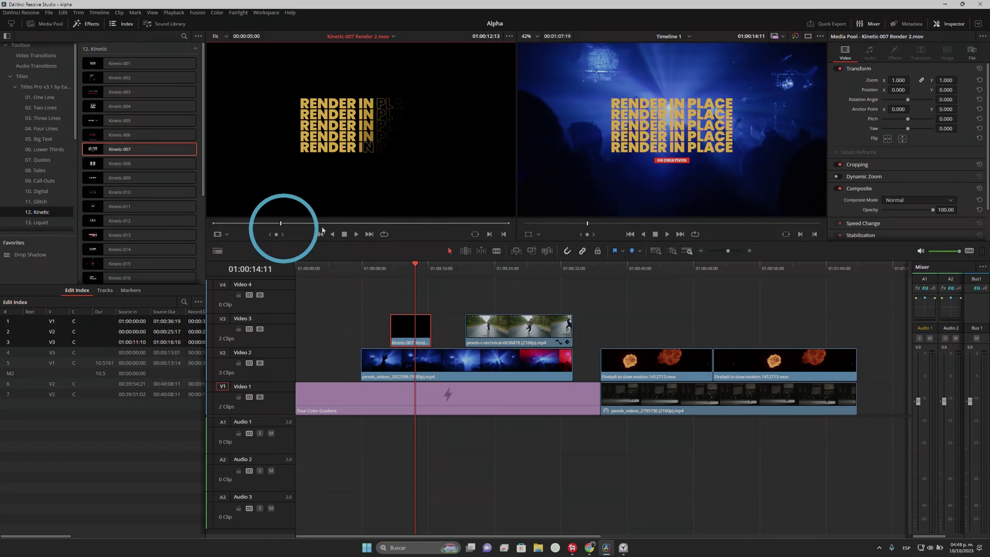
# - Reveal Kinetic-007 Render 2.mov on disk and play it in a media player
pyautogui.rightClick(408, 329)
pyautogui.click(439, 297)
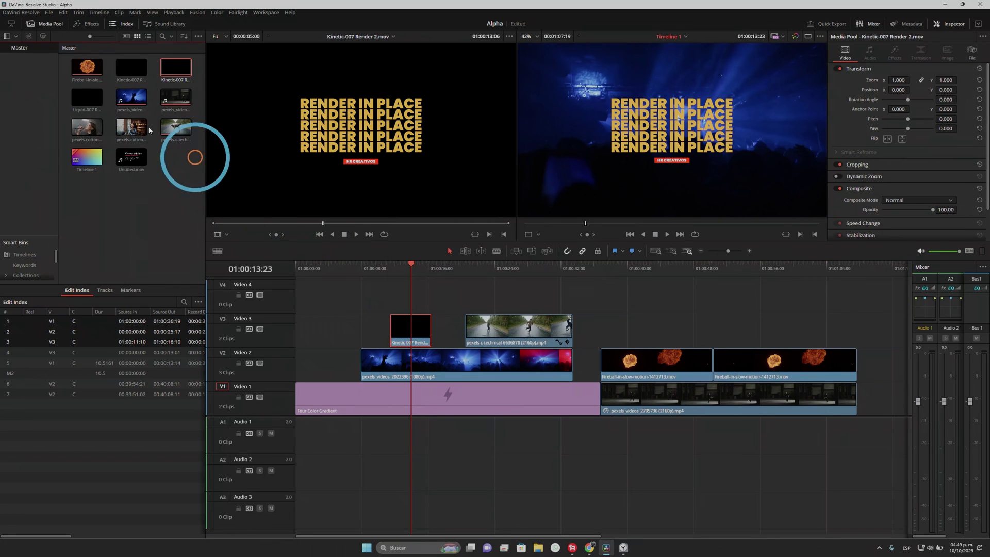
pyautogui.rightClick(177, 72)
pyautogui.click(219, 360)
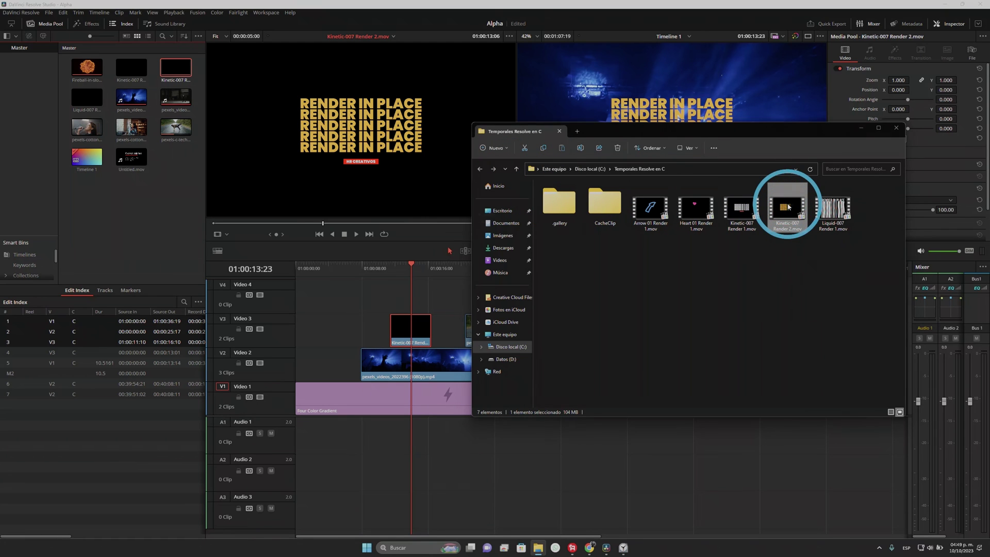
pyautogui.doubleClick(788, 207)
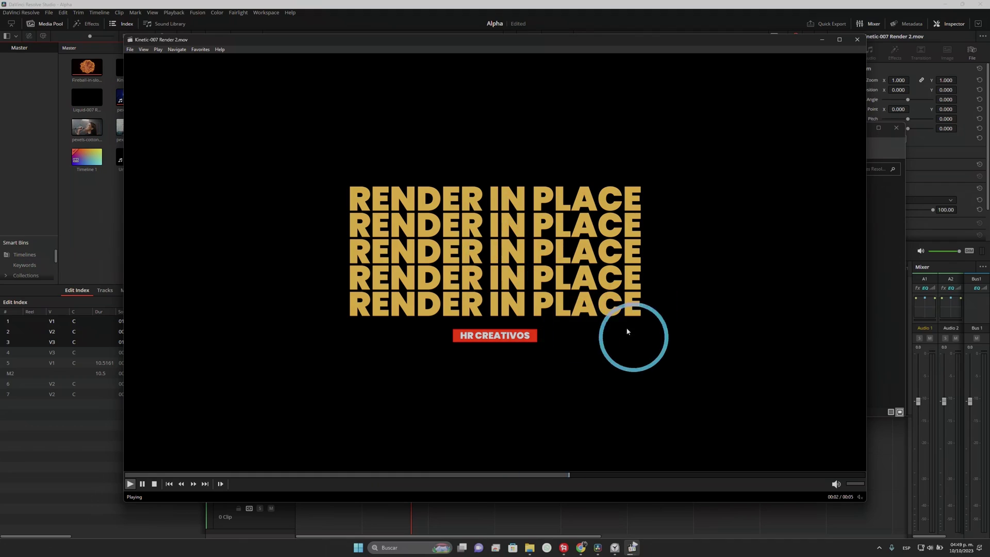
# - Close the media player and scrub Resolve's playhead back along the timeline
pyautogui.click(857, 39)
pyautogui.moveTo(420, 266); pyautogui.dragTo(390, 268)
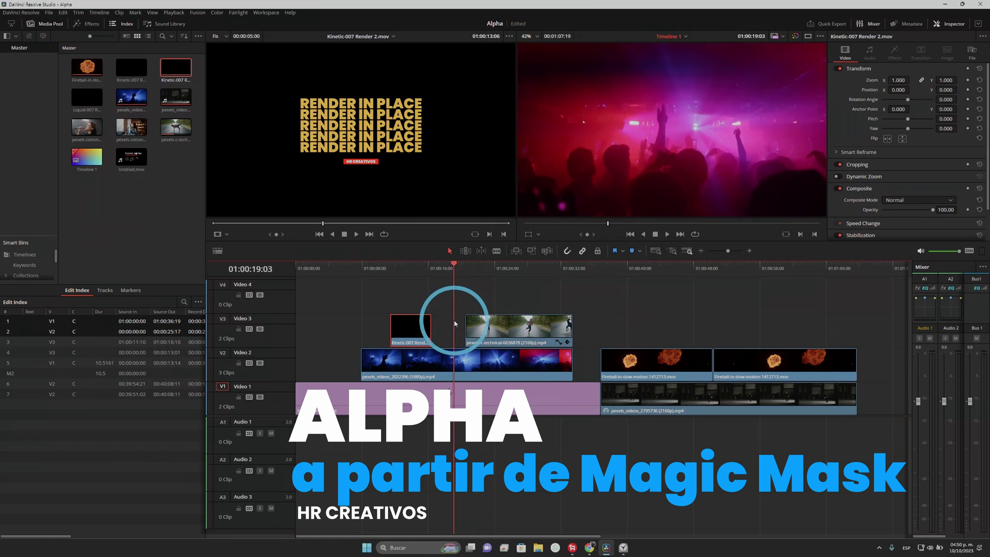
# - Push the Fireball and V1 clips later and play the road clip to find the cut point
pyautogui.moveTo(488, 324); pyautogui.dragTo(501, 317)
pyautogui.moveTo(781, 431)
pyautogui.mouseDown()
pyautogui.moveTo(687, 384)
pyautogui.moveTo(760, 384)
pyautogui.mouseUp()
pyautogui.moveTo(516, 330); pyautogui.dragTo(575, 330)
pyautogui.click(506, 339)
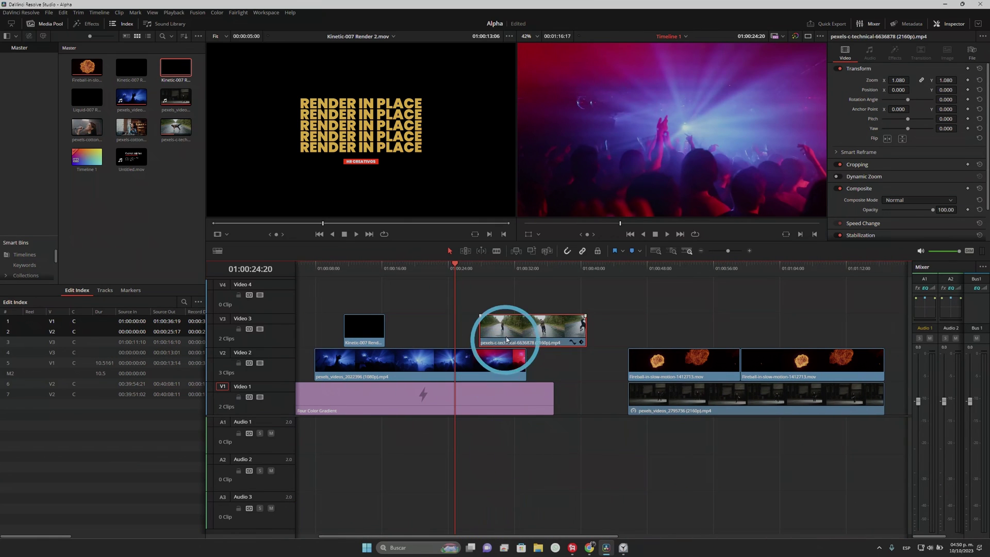
pyautogui.click(506, 269)
pyautogui.press('space')
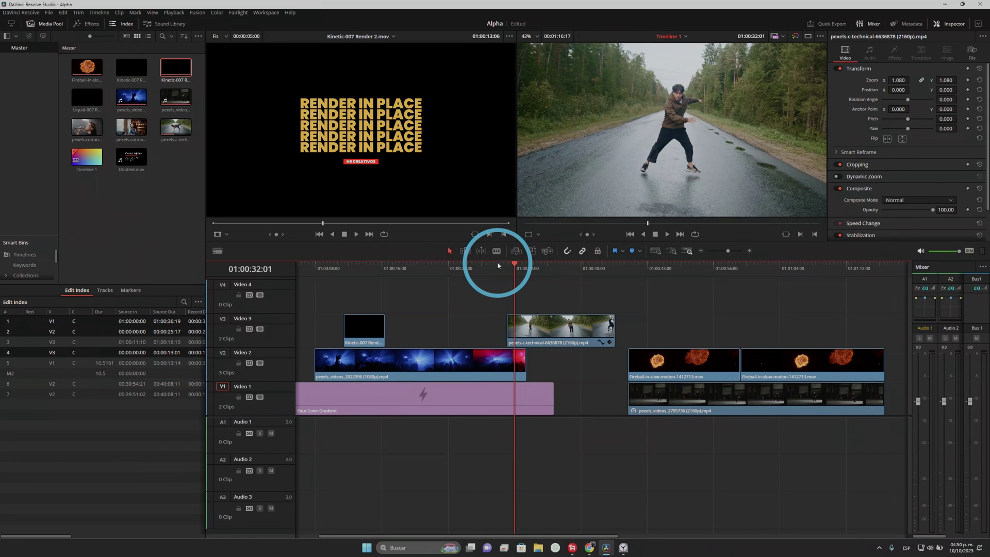
pyautogui.press('space')
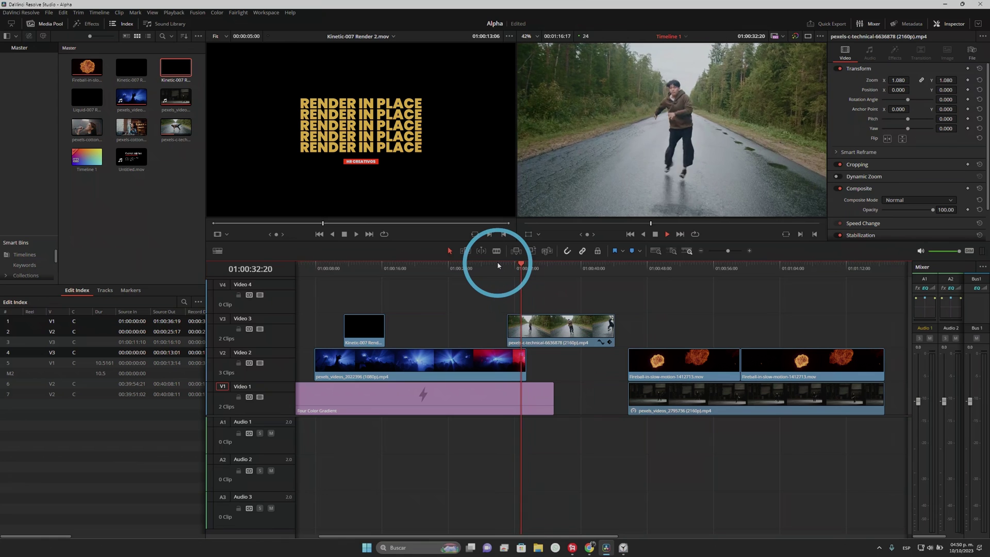
pyautogui.click(518, 268)
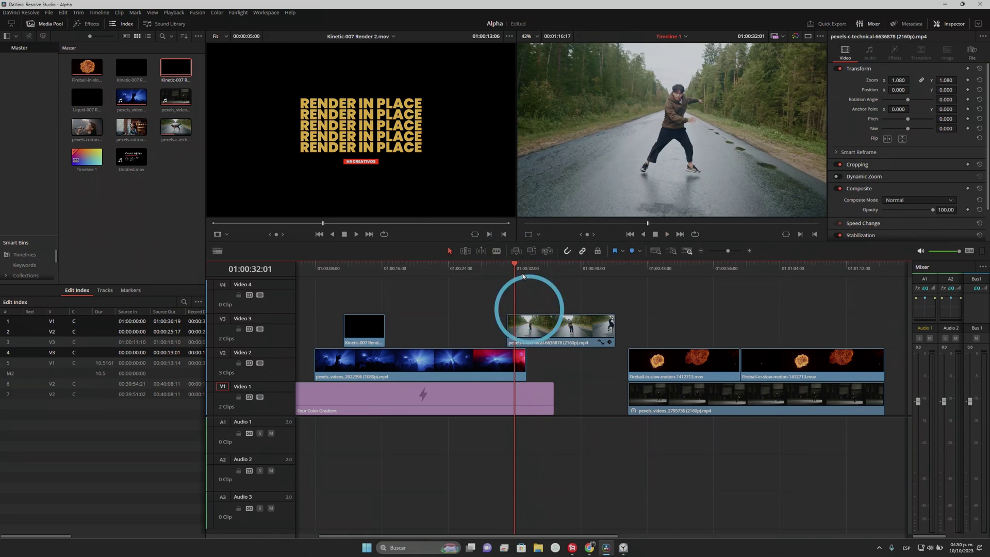
# - Split the Video 3 dancer clip at 01:00:33:12 and take its first piece to the Color page
pyautogui.scroll(2, 545, 375)
pyautogui.scroll(2, 623, 353)
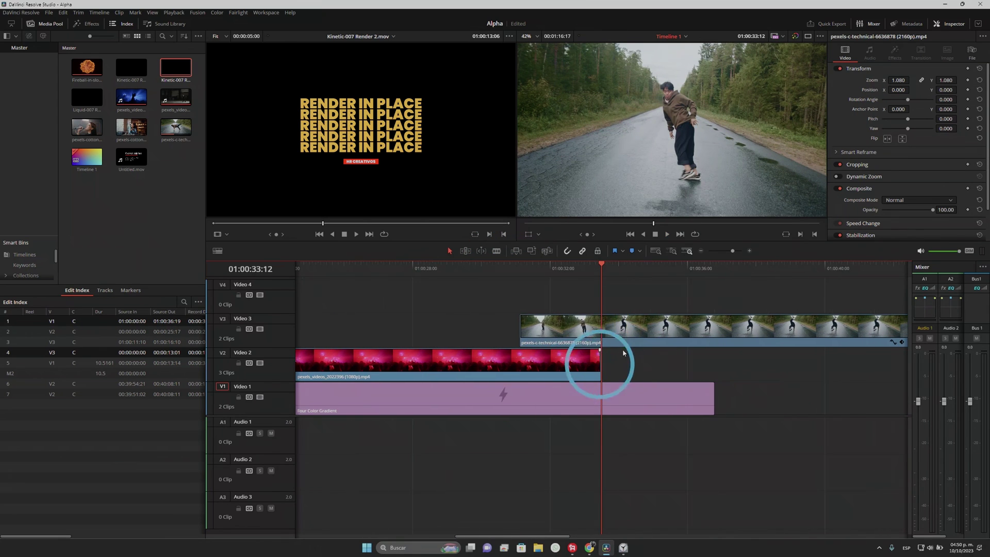
pyautogui.hotkey('ctrl', 'b')
pyautogui.click(629, 333)
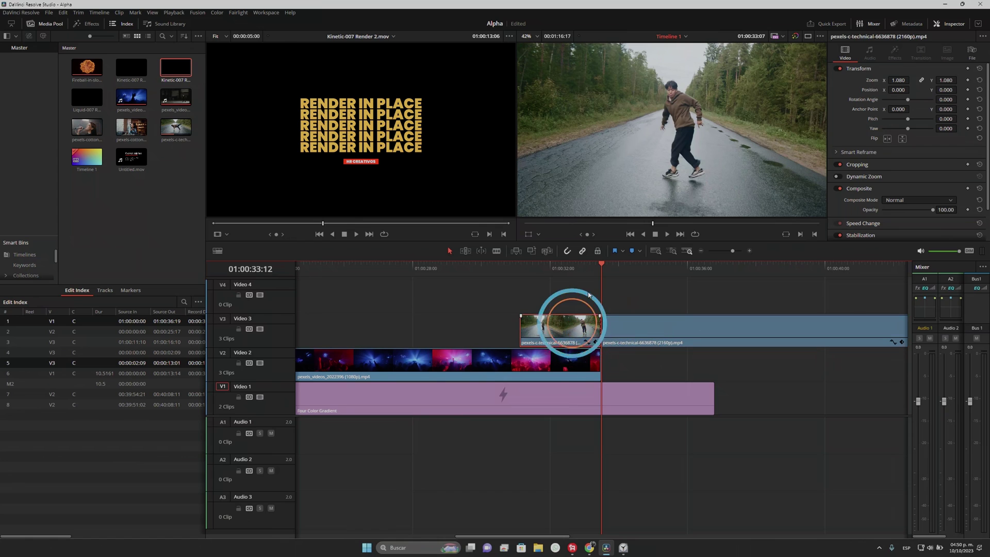
pyautogui.click(590, 268)
pyautogui.click(576, 332)
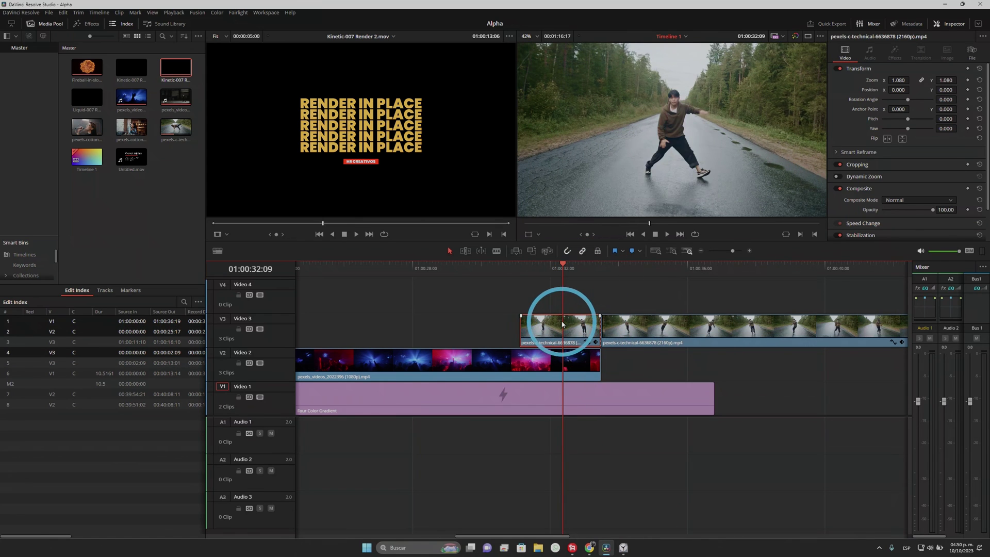
pyautogui.hotkey('shift', '6')
# - Find a clear frame of the road clip and draw a Magic Mask stroke on the dancer
pyautogui.press('Up')
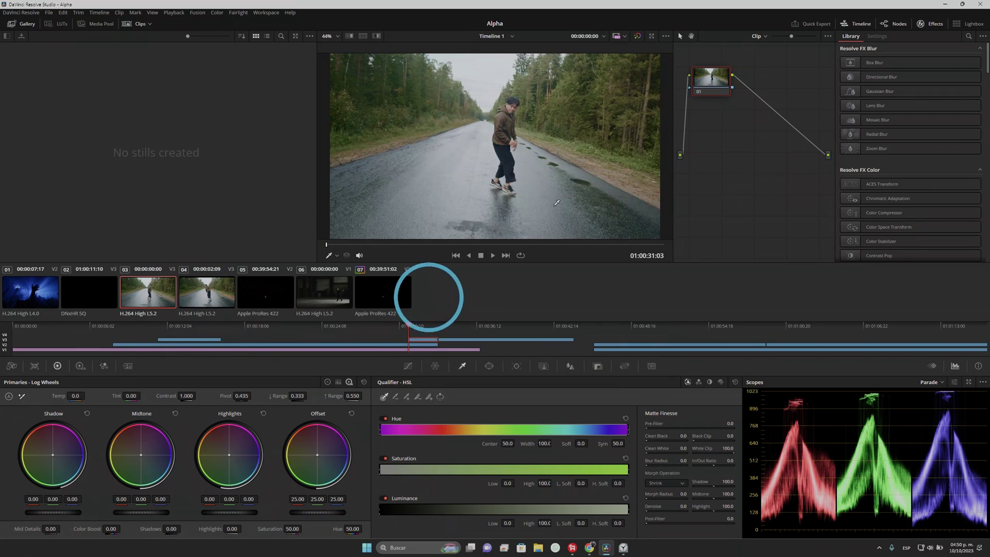
pyautogui.moveTo(403, 245); pyautogui.dragTo(519, 245)
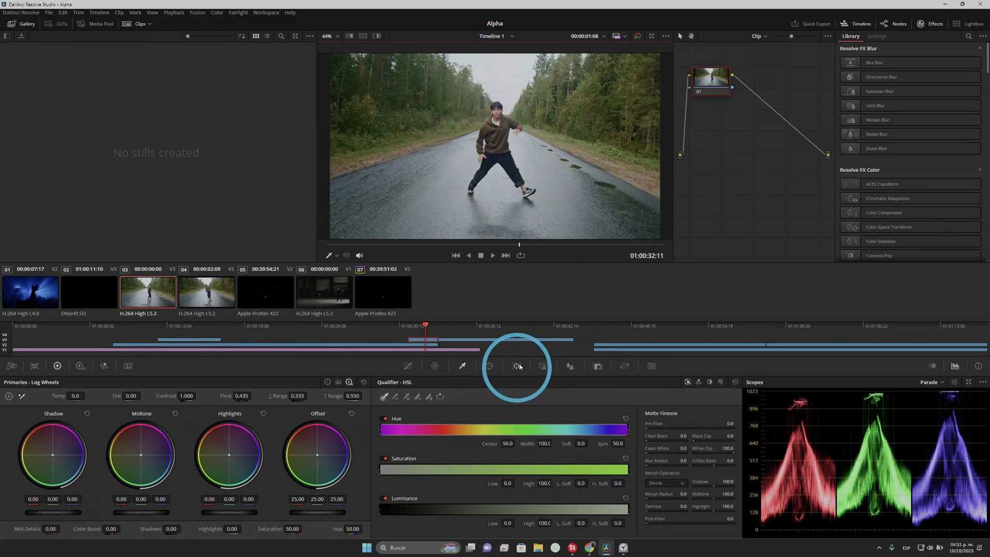
pyautogui.click(541, 367)
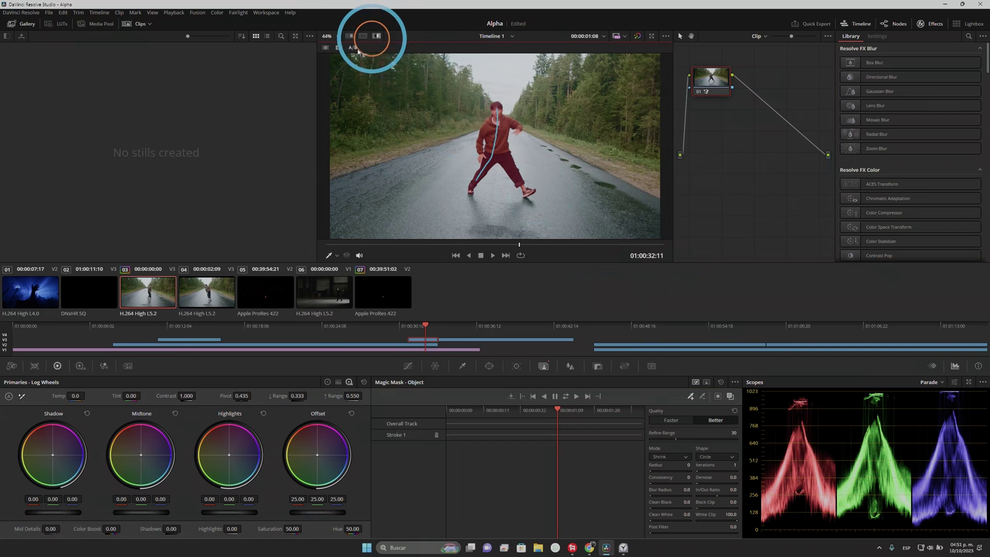
pyautogui.click(358, 50)
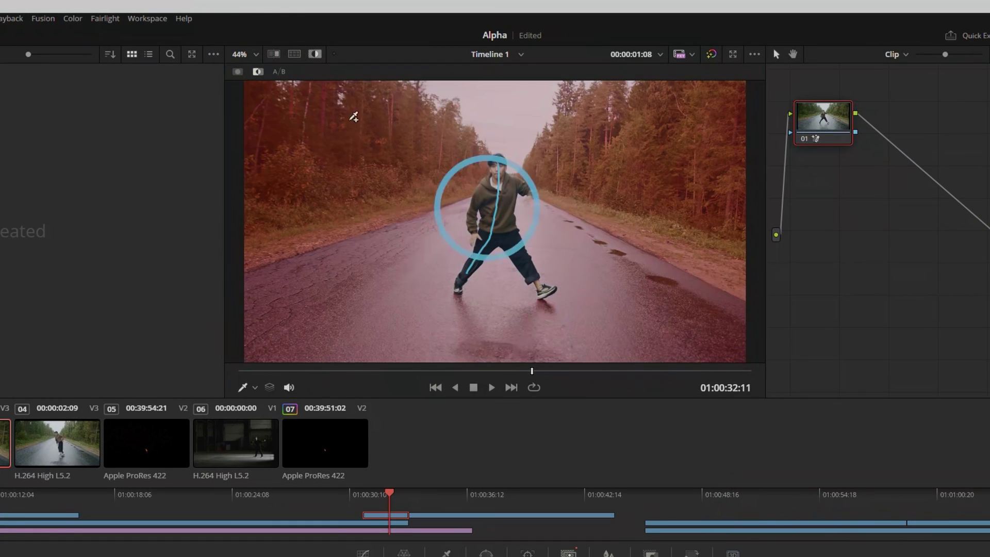
# - Check the dancer matte in black-and-white view, then track the mask through the clip
pyautogui.click(257, 72)
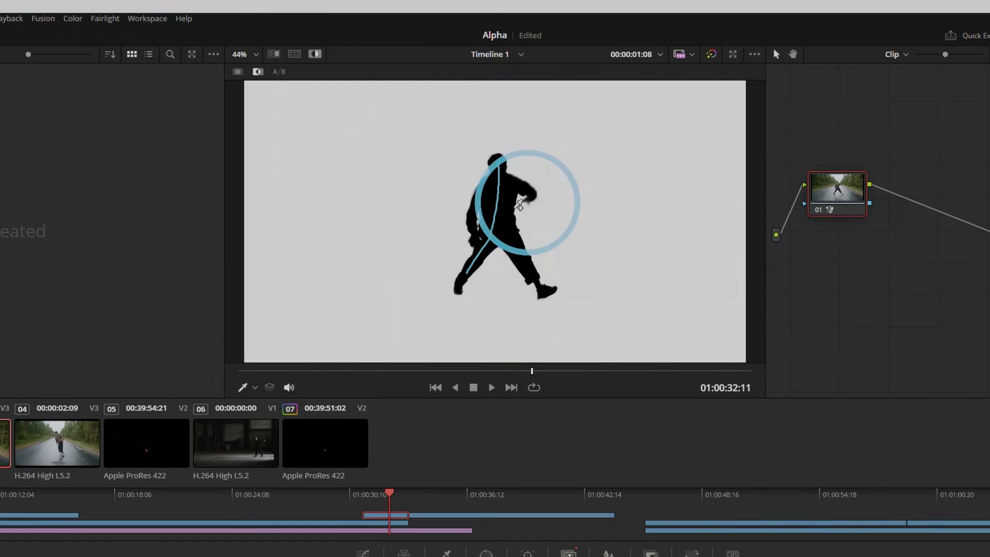
pyautogui.click(313, 53)
pyautogui.click(313, 53)
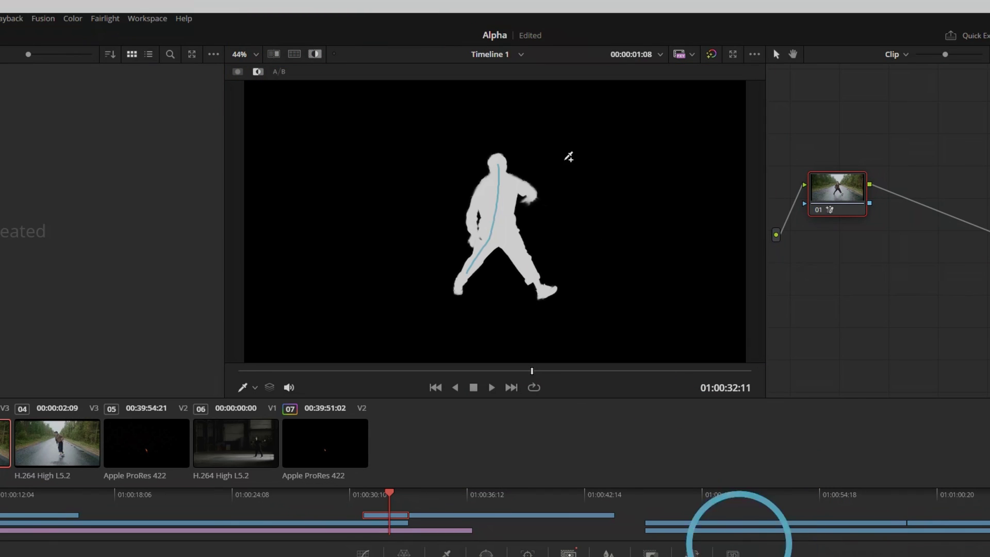
pyautogui.click(315, 53)
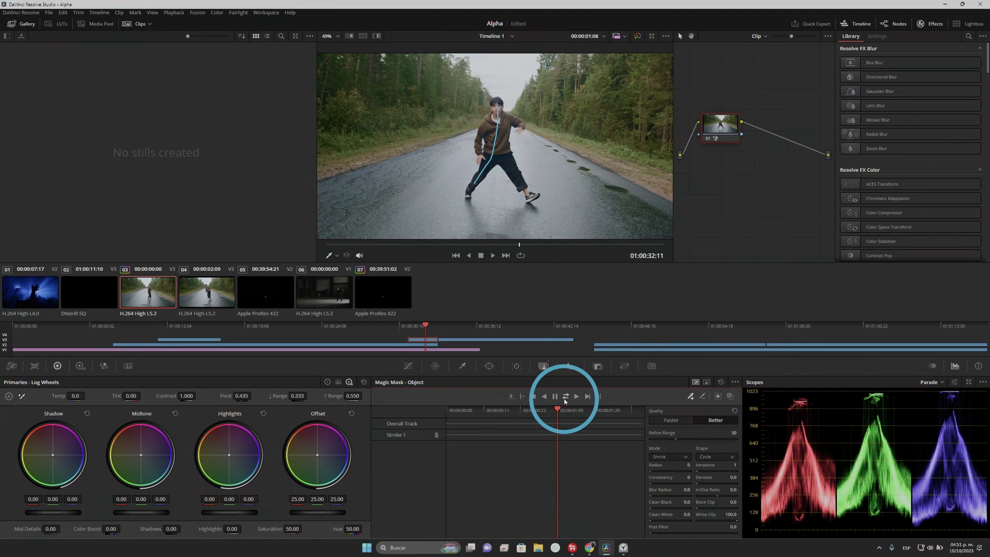
pyautogui.click(565, 397)
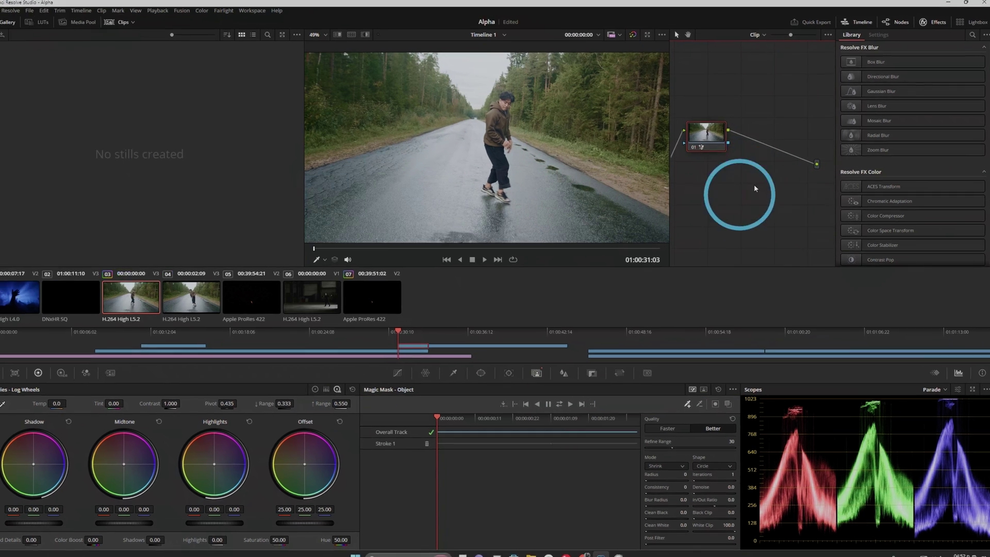
# - Add an Alpha Output to the node graph and wire the node's mask into it
pyautogui.rightClick(754, 192)
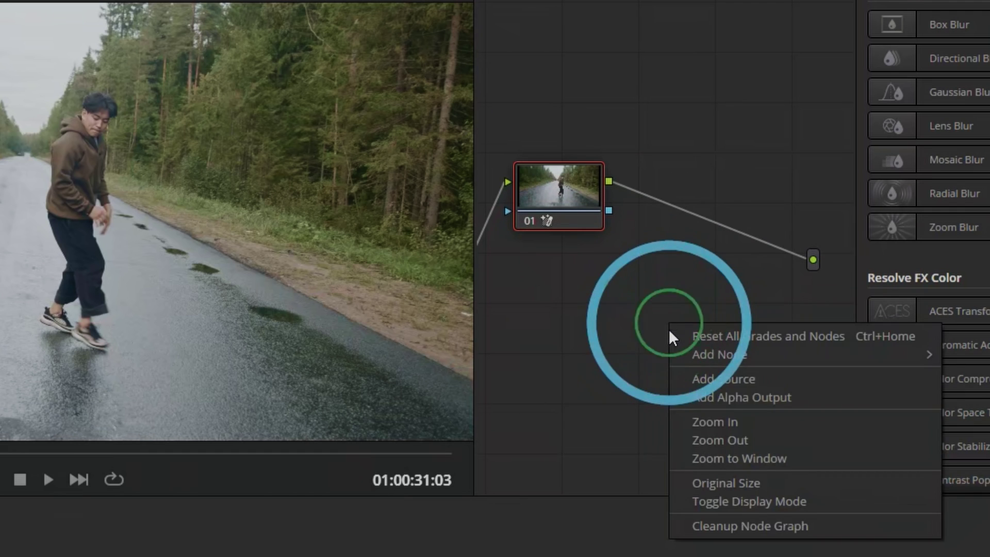
pyautogui.click(777, 397)
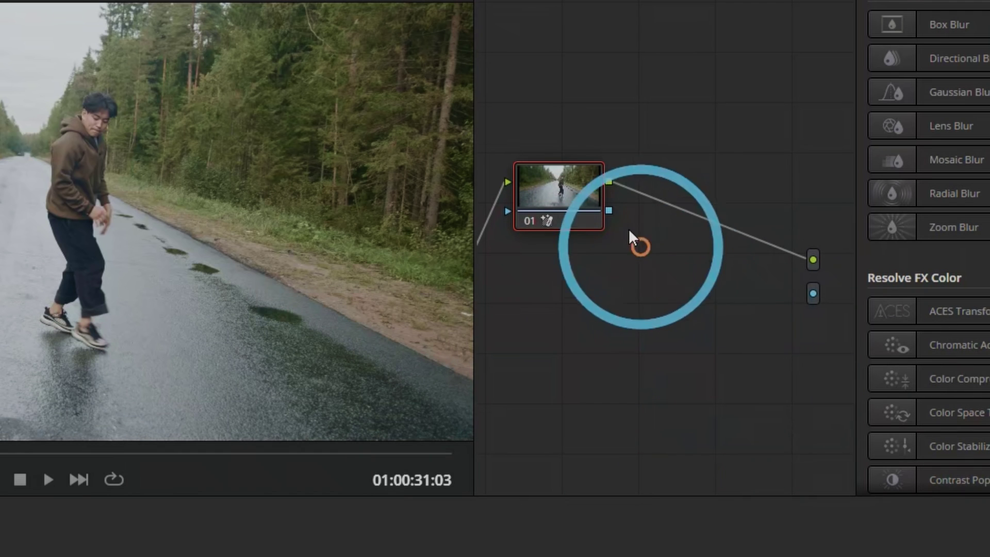
pyautogui.click(609, 210)
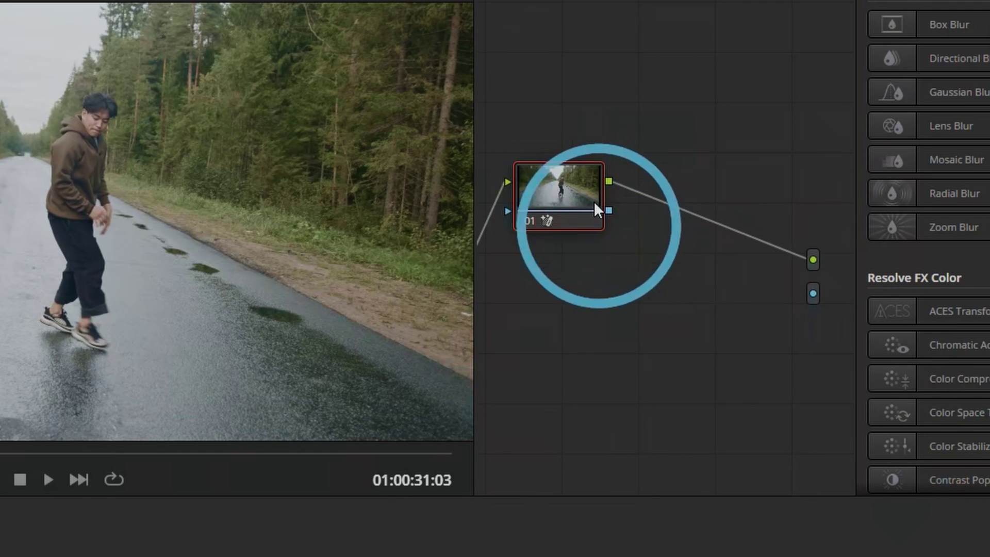
pyautogui.moveTo(596, 209); pyautogui.dragTo(813, 294)
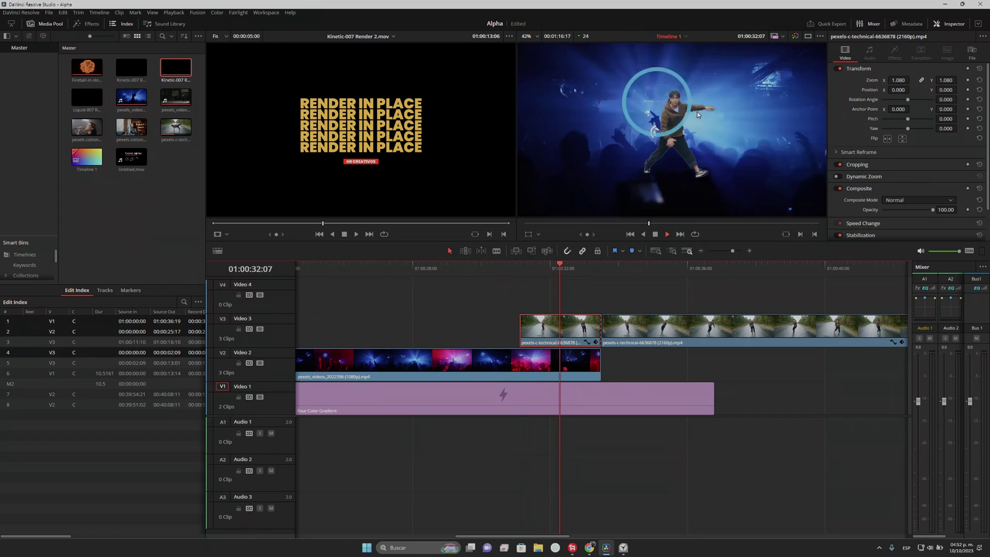
# - Review the dancer composite, select the Video 3 dancer clip, and step through to check tracking
pyautogui.click(558, 286)
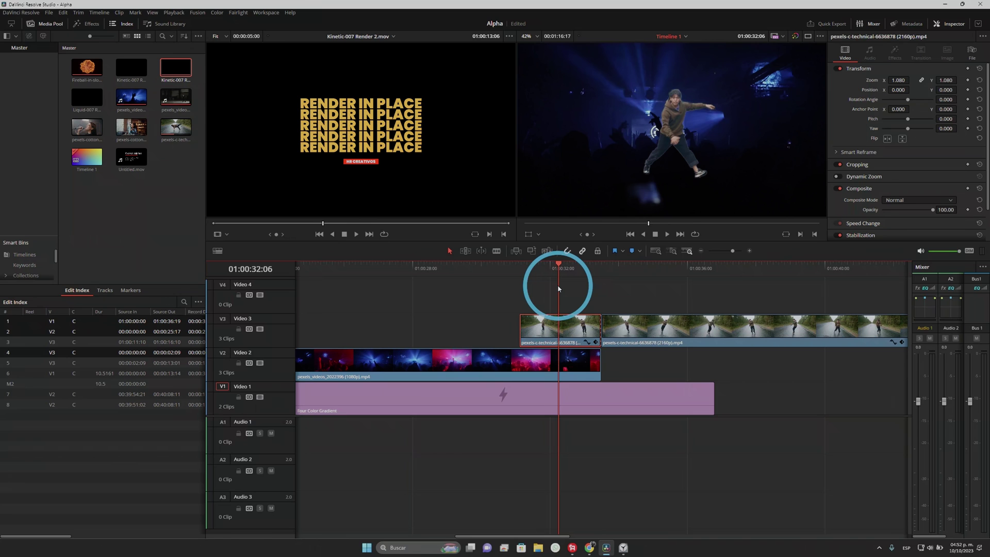
pyautogui.moveTo(556, 268); pyautogui.dragTo(537, 268)
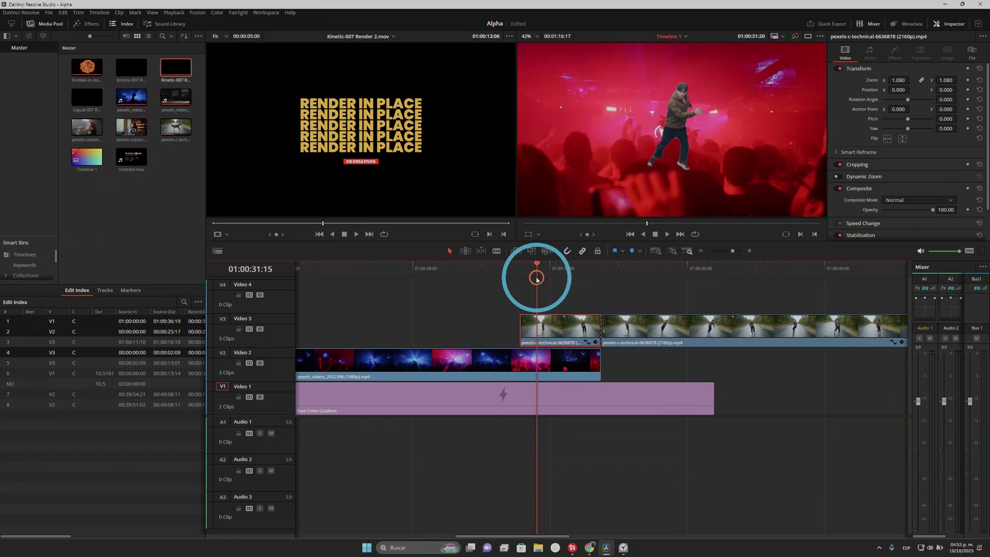
pyautogui.click(551, 328)
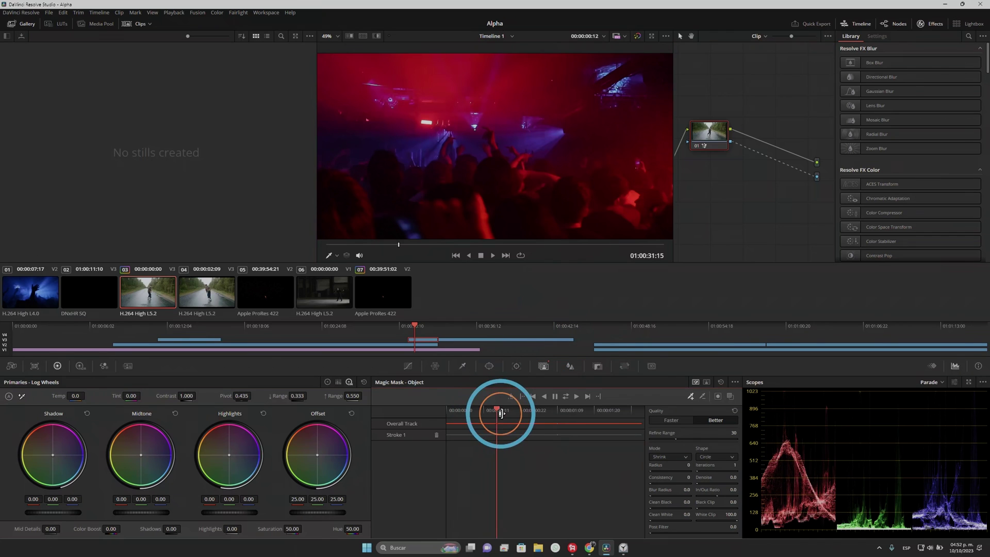
pyautogui.moveTo(500, 413); pyautogui.dragTo(551, 433)
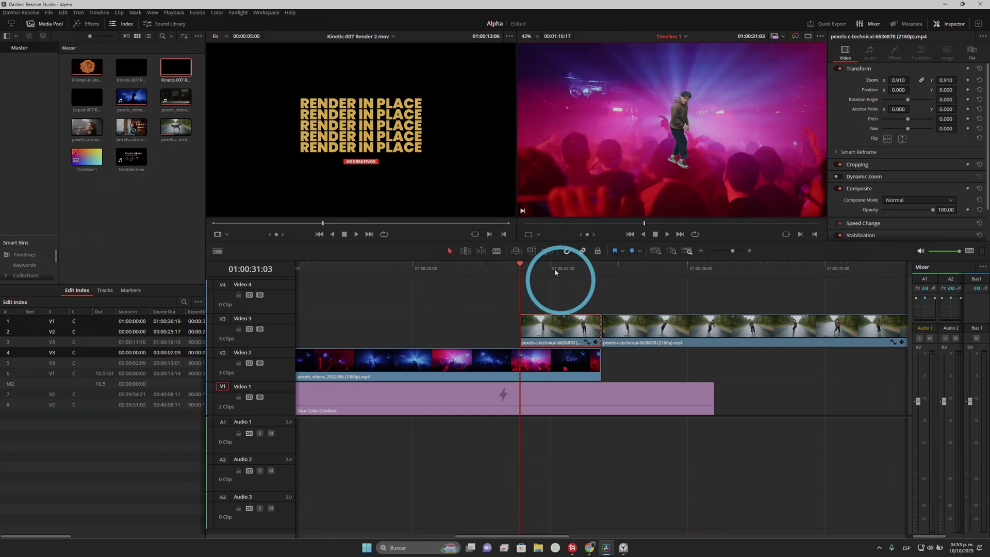
# - Render the masked dancer clip on Video 3 in place, confirming the render and destination folder
pyautogui.click(553, 269)
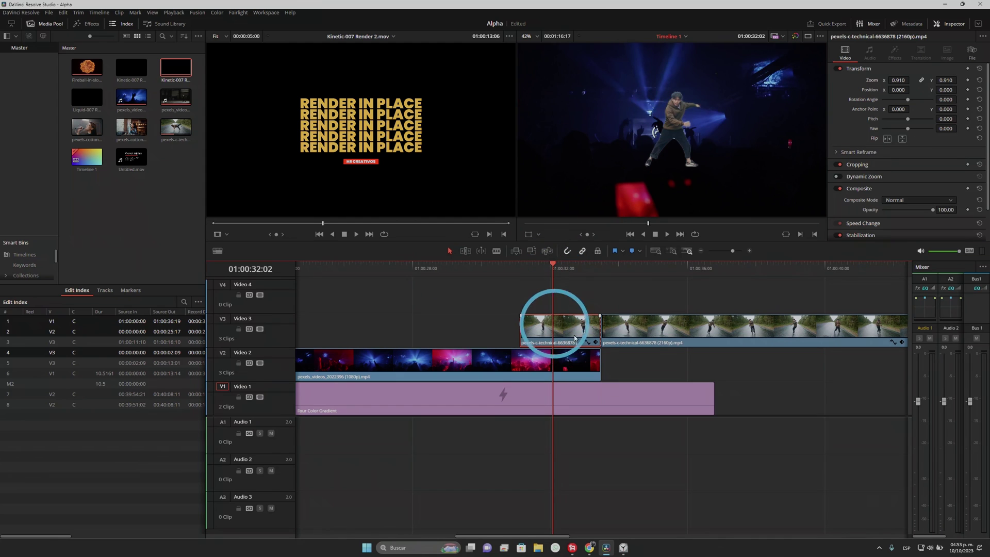
pyautogui.rightClick(551, 330)
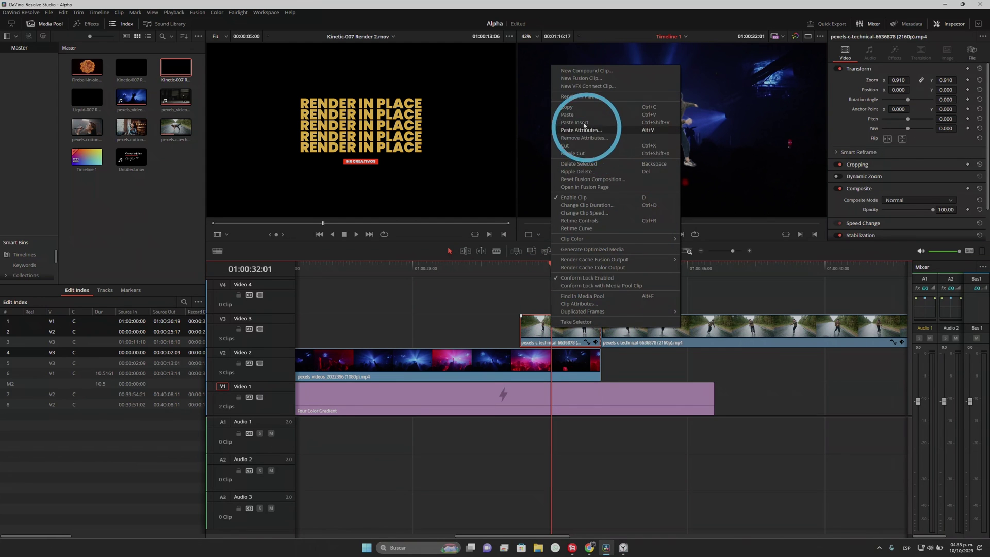
pyautogui.click(589, 97)
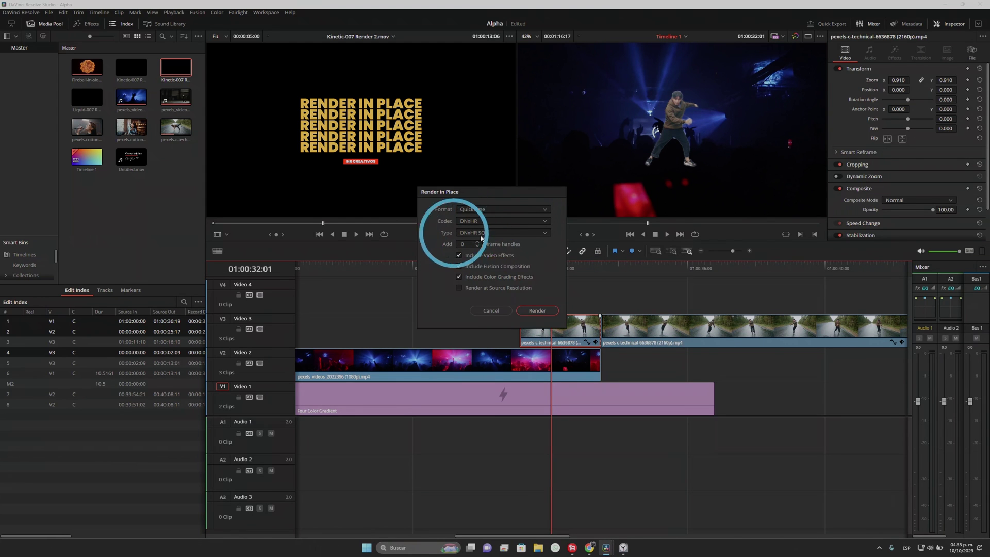
pyautogui.click(531, 311)
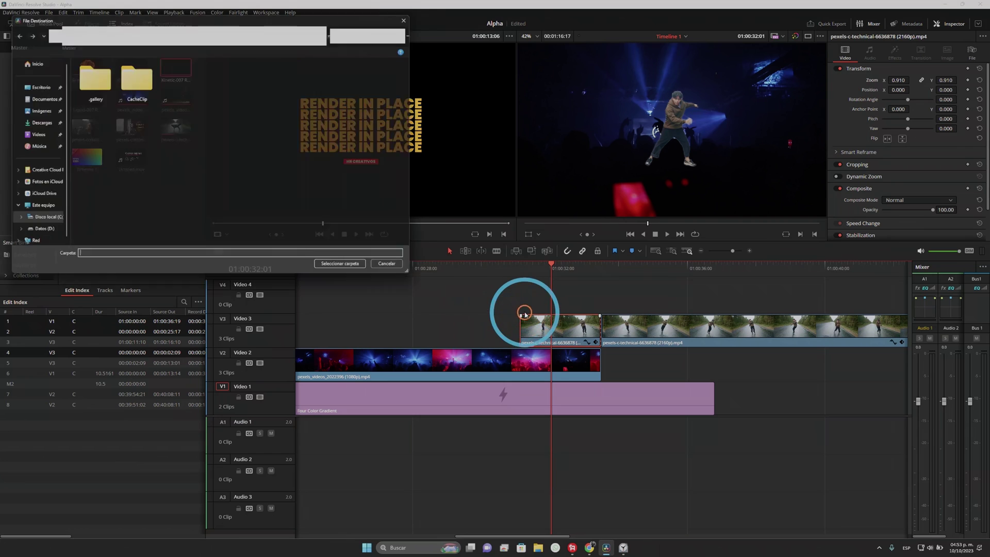
pyautogui.click(342, 270)
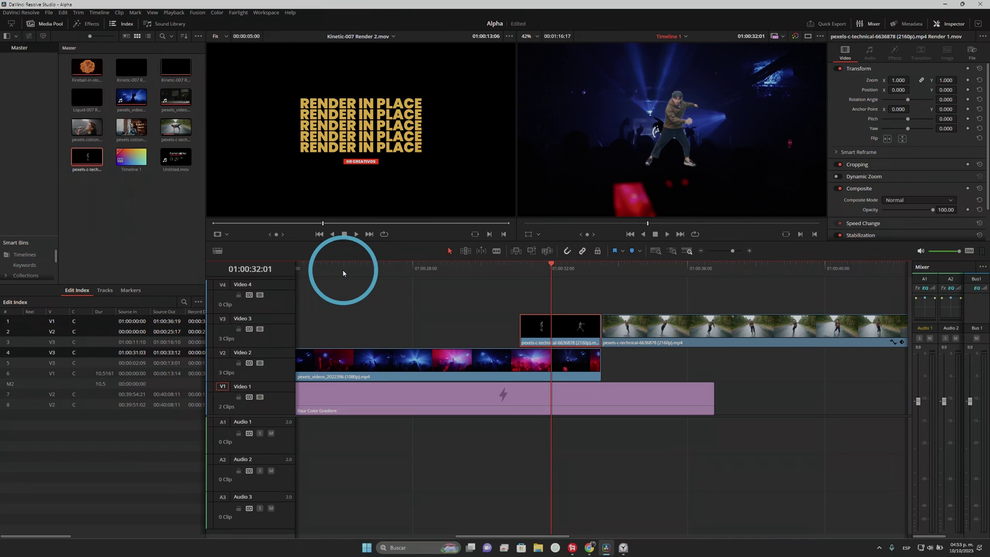
# - Reset the rendered dancer clip's transform, then keyframe its zoom from 1.000 up to 2.150
pyautogui.moveTo(549, 267); pyautogui.dragTo(547, 289)
pyautogui.click(552, 325)
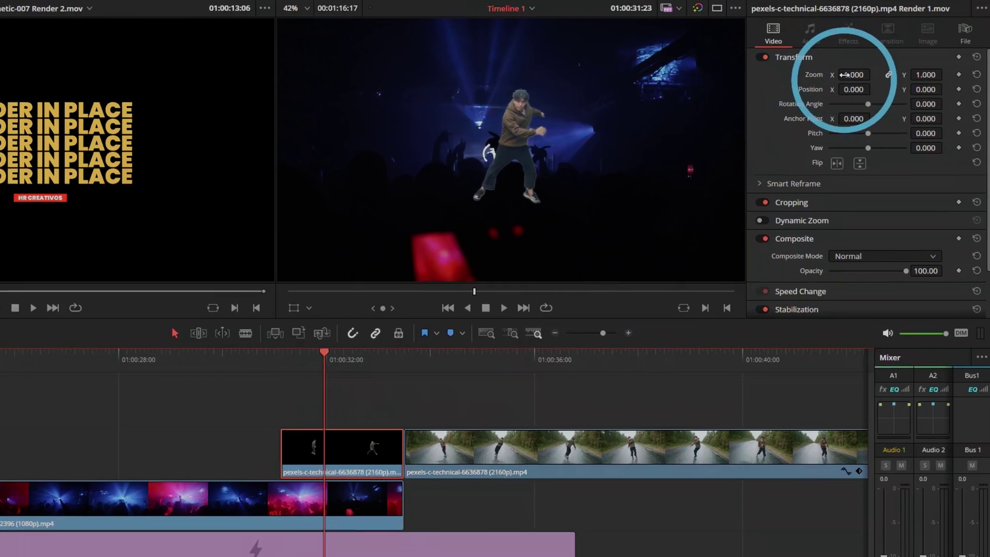
pyautogui.moveTo(898, 80)
pyautogui.mouseDown()
pyautogui.moveTo(919, 81)
pyautogui.moveTo(907, 76)
pyautogui.moveTo(907, 89)
pyautogui.mouseUp()
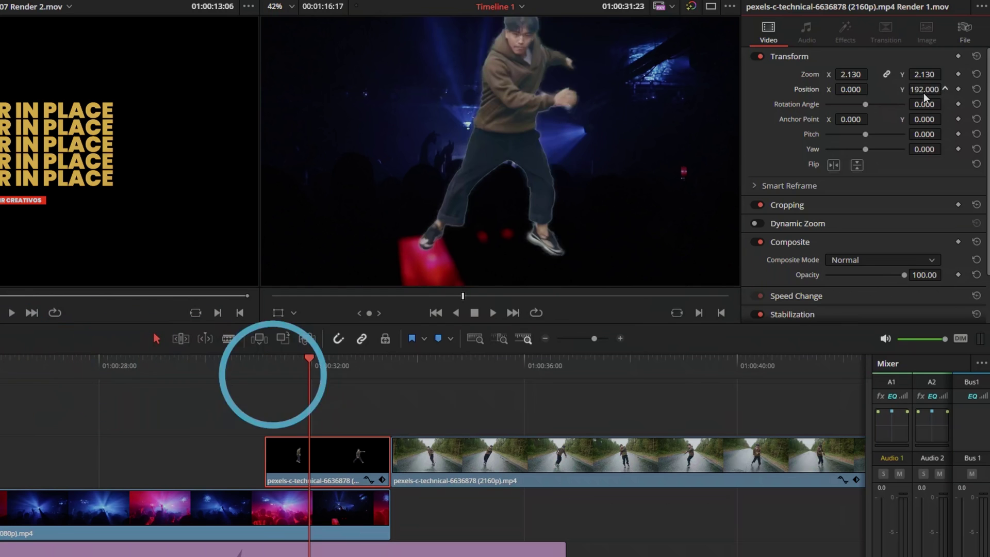
pyautogui.doubleClick(809, 88)
pyautogui.click(810, 63)
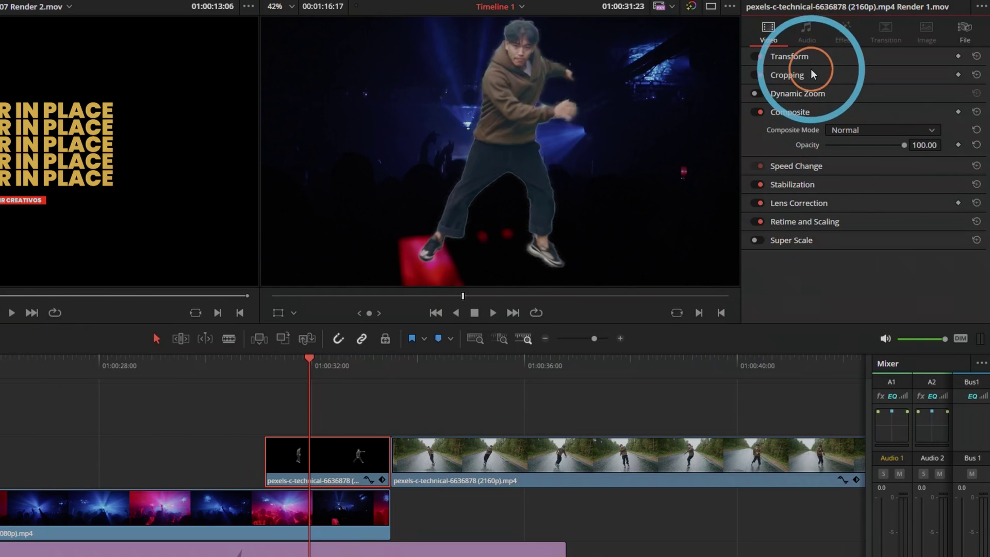
pyautogui.click(806, 56)
pyautogui.doubleClick(809, 74)
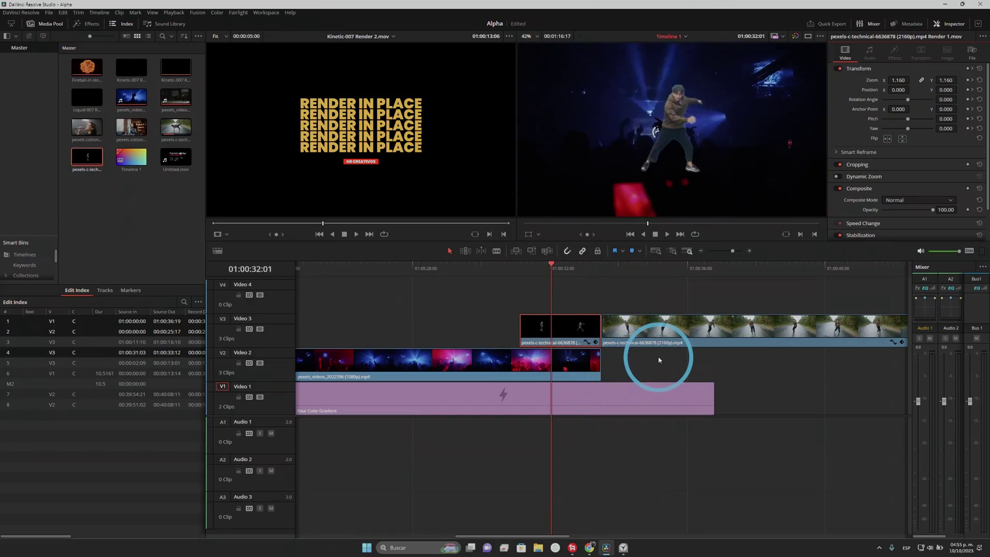
pyautogui.press('space')
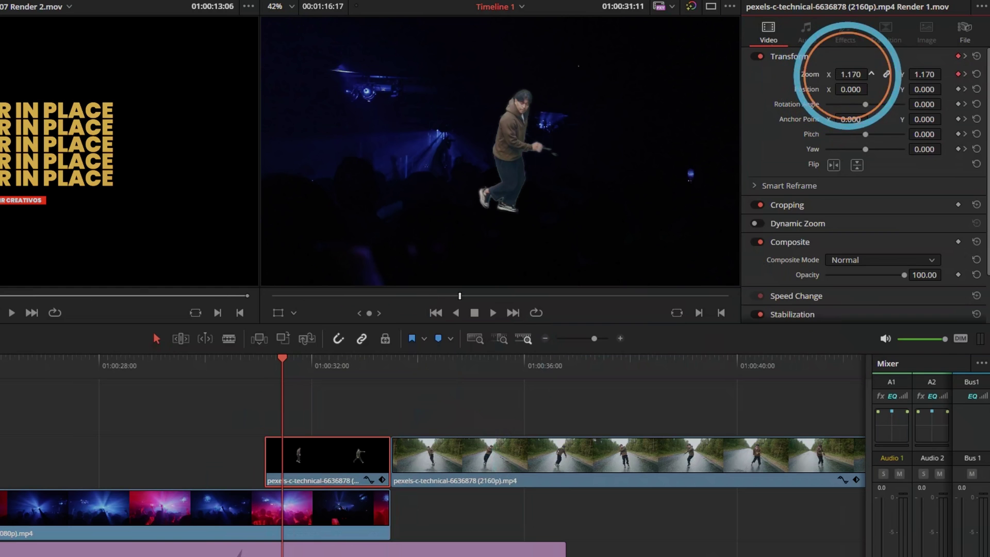
pyautogui.moveTo(836, 74)
pyautogui.mouseDown()
pyautogui.moveTo(922, 88)
pyautogui.moveTo(309, 133)
pyautogui.mouseUp()
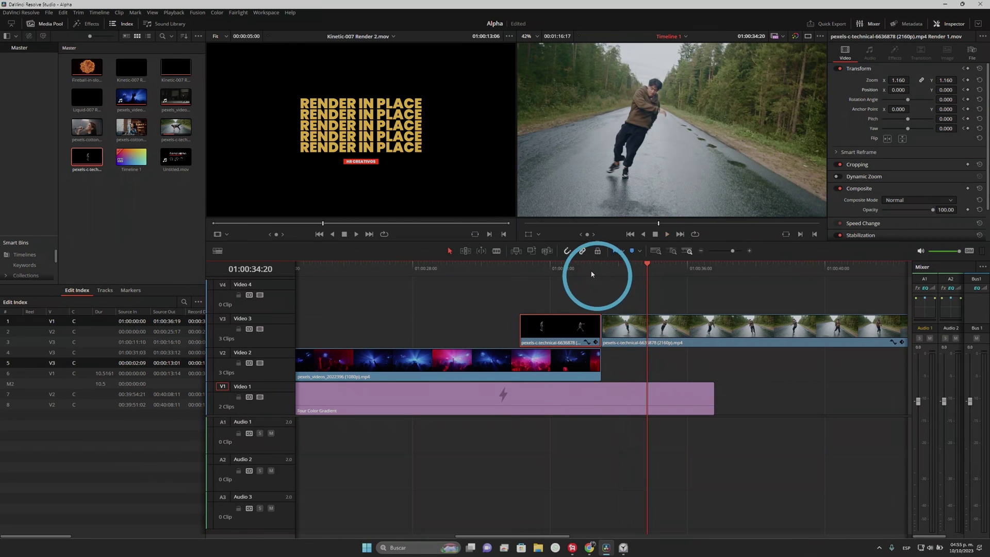
# - Apply Ease Out to the dancer clip's first keyframes in the Inspector
pyautogui.moveTo(591, 273)
pyautogui.mouseDown()
pyautogui.moveTo(634, 285)
pyautogui.moveTo(580, 285)
pyautogui.mouseUp()
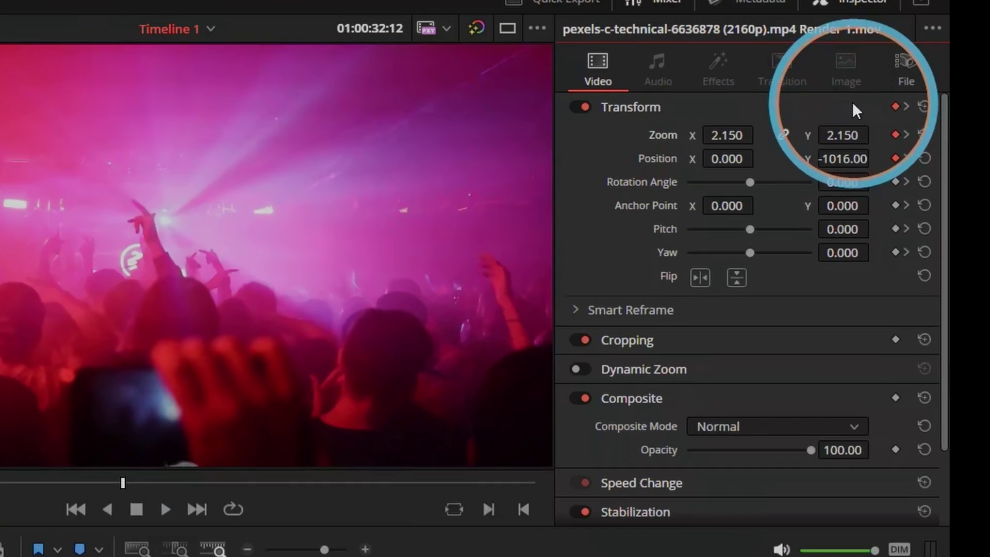
pyautogui.click(852, 103)
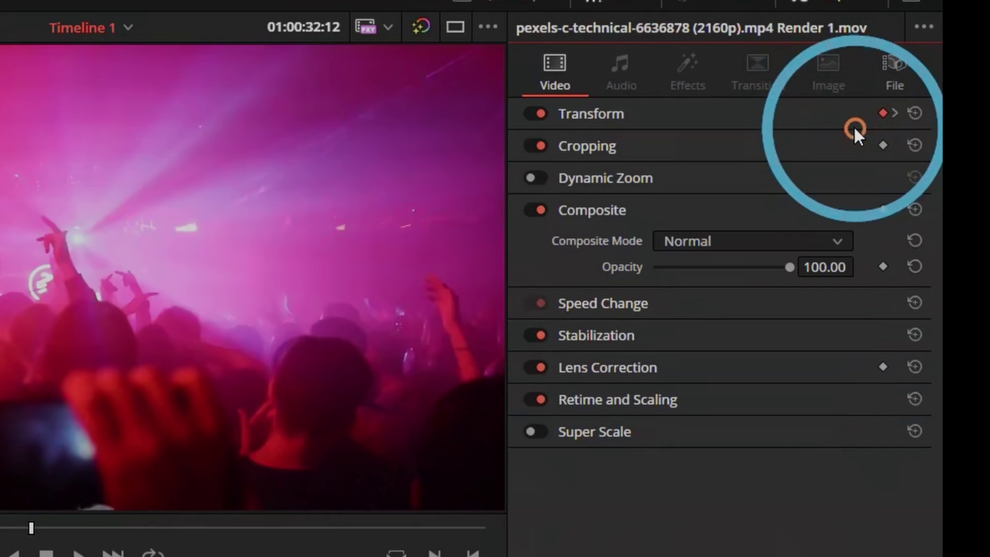
pyautogui.click(881, 114)
pyautogui.rightClick(882, 145)
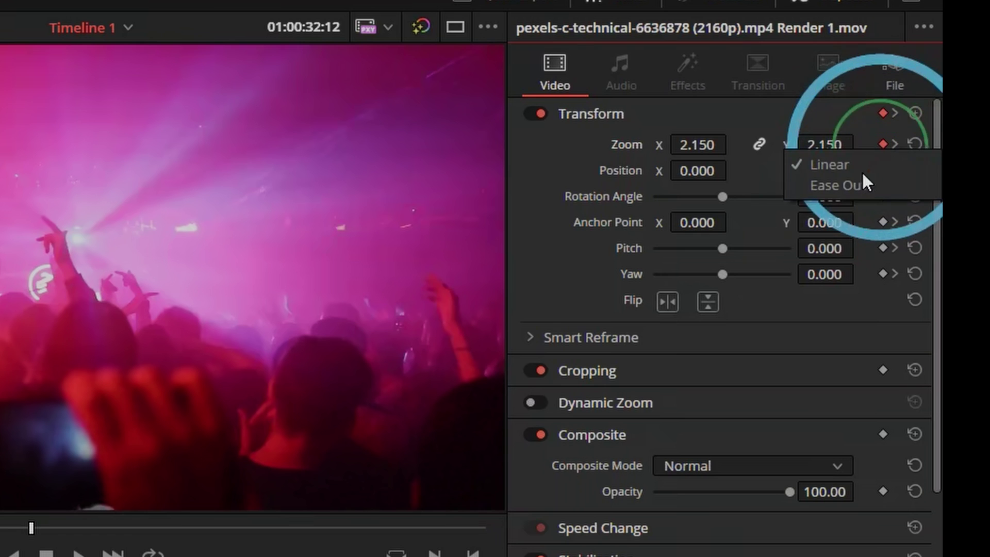
pyautogui.click(855, 185)
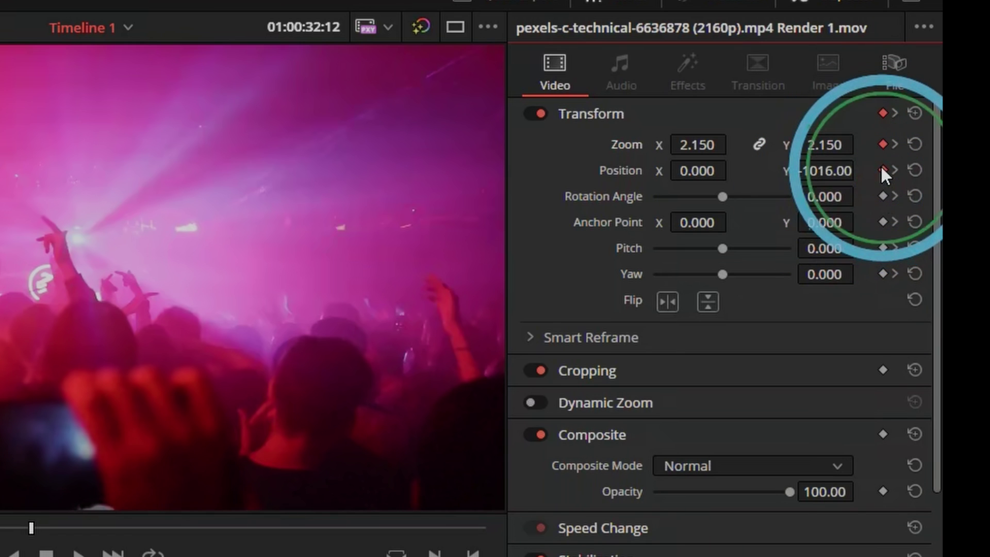
pyautogui.rightClick(881, 171)
pyautogui.click(857, 212)
# - Apply Ease In to the second zoom and position keyframes
pyautogui.click(896, 144)
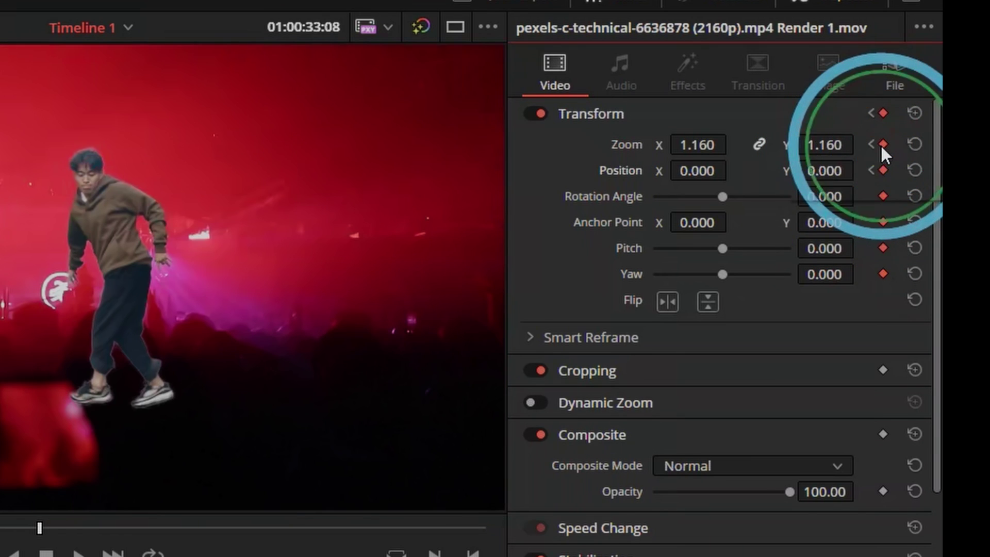
pyautogui.rightClick(882, 144)
pyautogui.click(860, 185)
pyautogui.rightClick(881, 170)
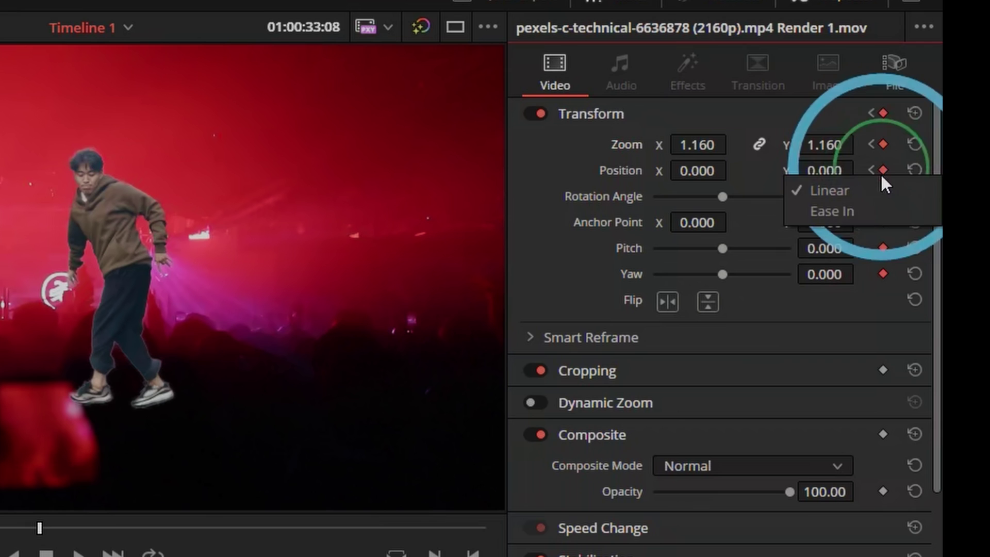
pyautogui.click(874, 211)
# - Play back the animated dancer from 01:00:32:01 and briefly check the stock fire footage
pyautogui.click(551, 268)
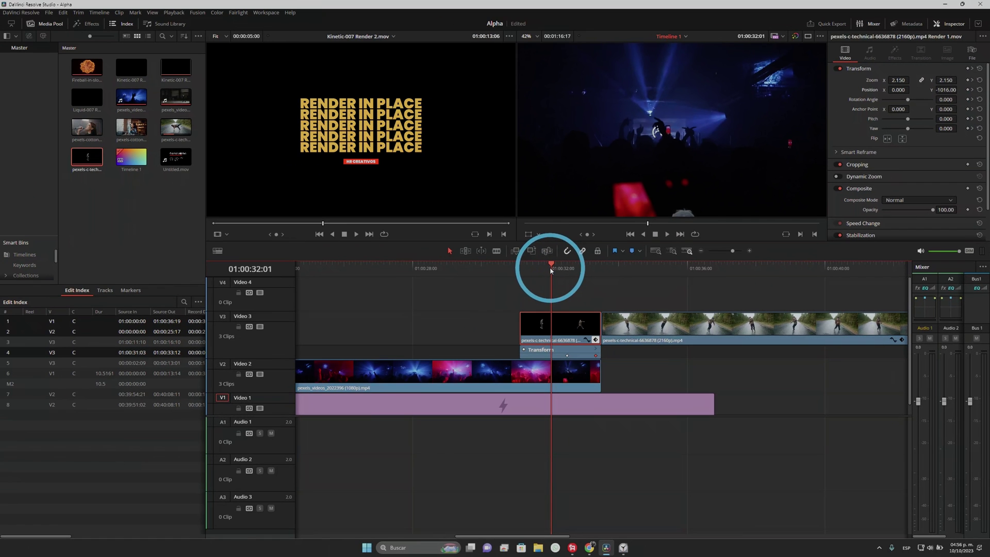
pyautogui.press('space')
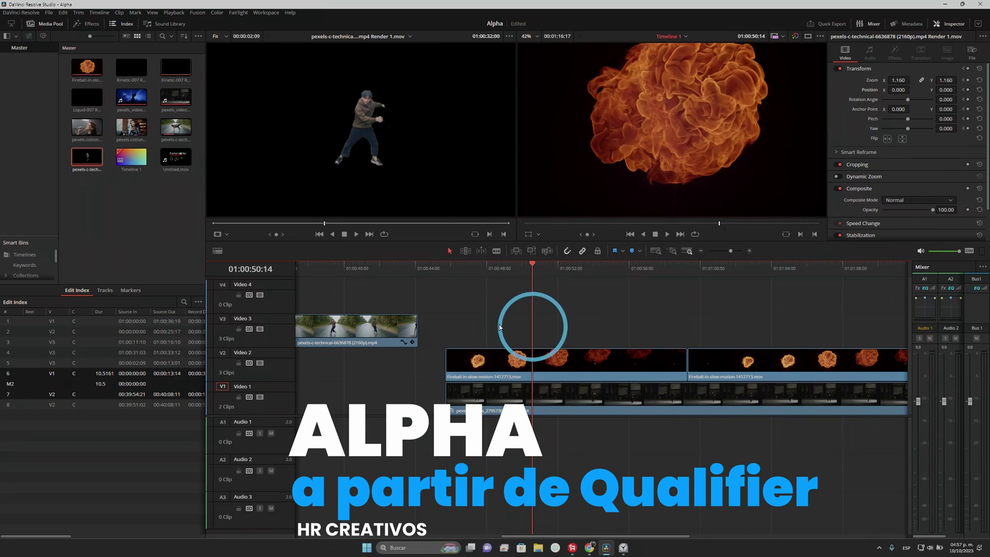
pyautogui.hotkey('alt', 'Tab')
pyautogui.hotkey('alt', 'Tab')
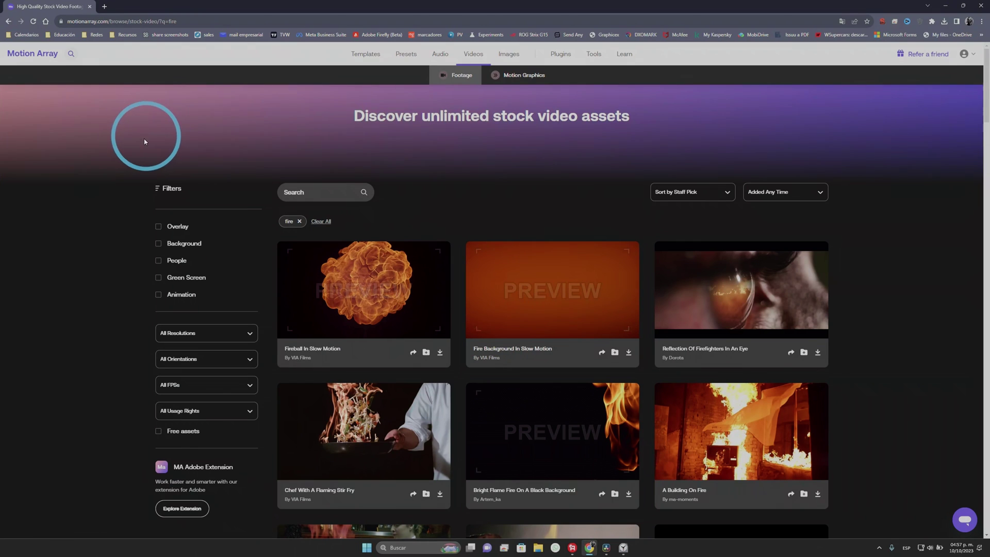
pyautogui.hotkey('alt', 'Tab')
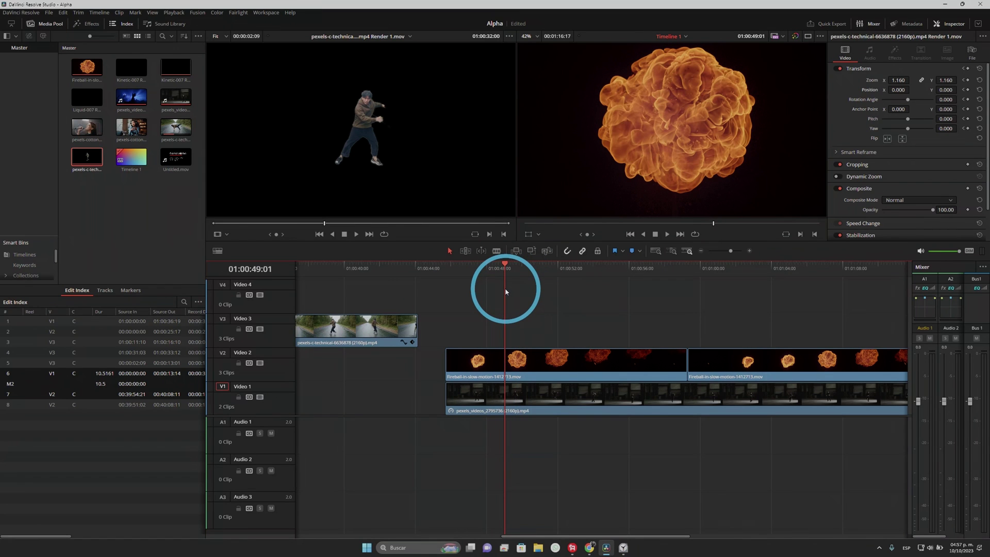
# - Set the first Fireball clip's composite mode to Screen and its zoom to 0.400
pyautogui.click(509, 366)
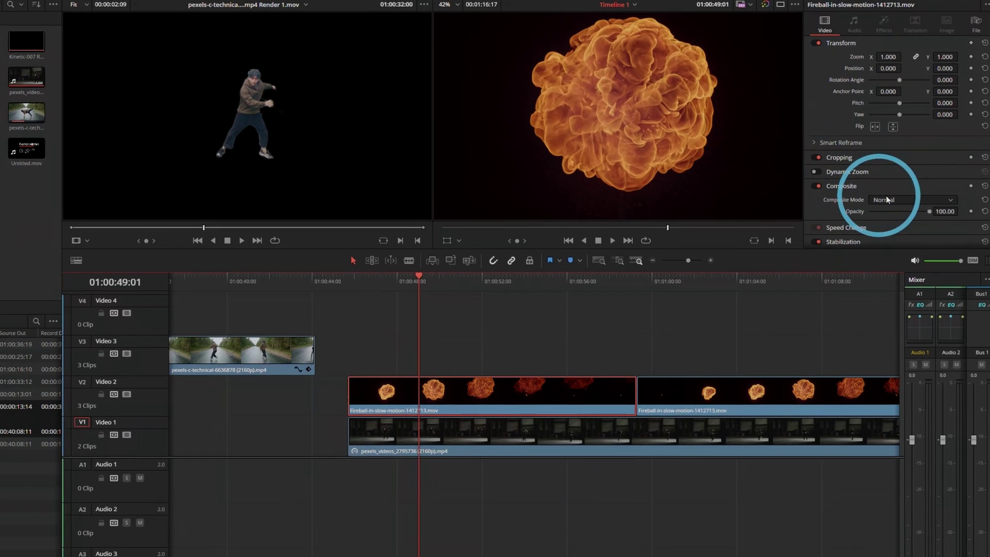
pyautogui.click(896, 199)
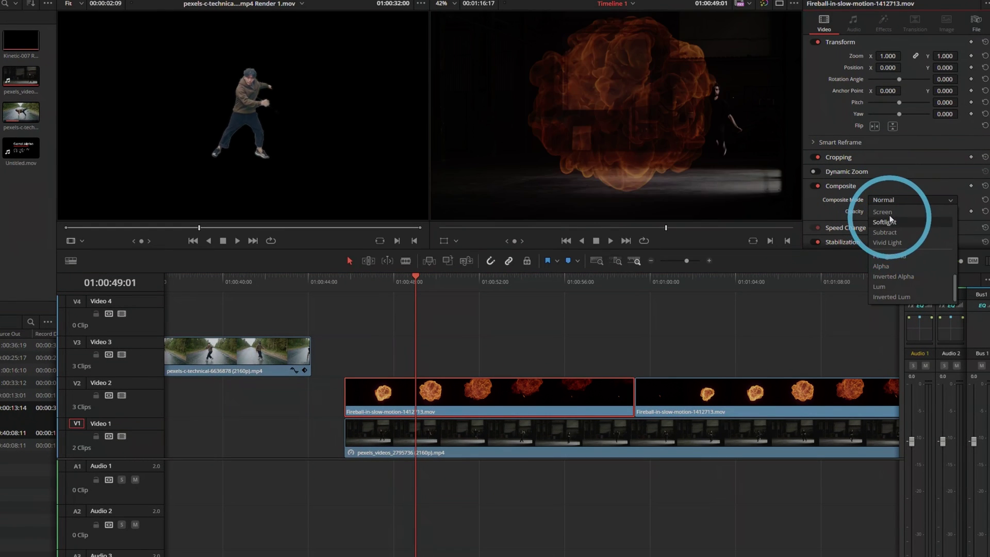
pyautogui.click(882, 211)
pyautogui.click(385, 284)
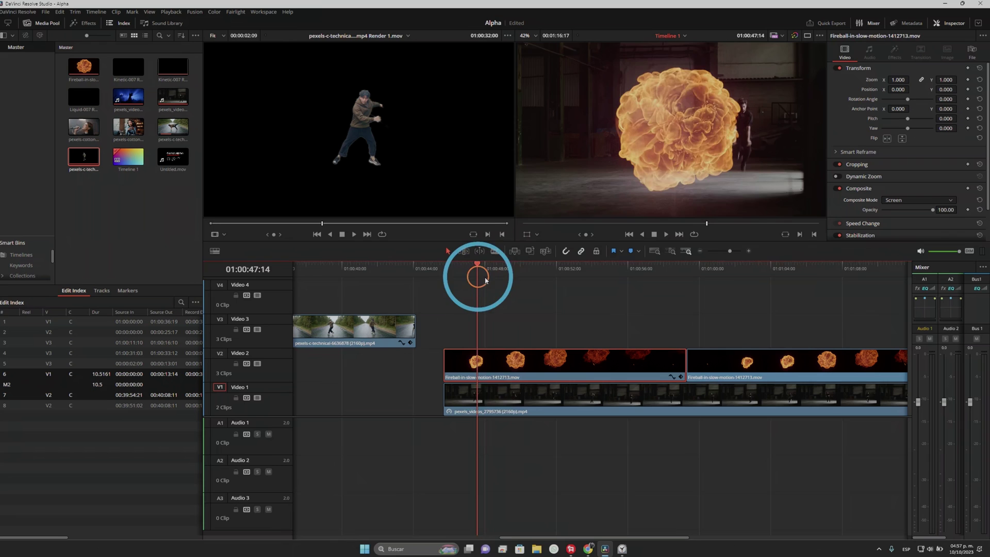
pyautogui.moveTo(485, 280)
pyautogui.mouseDown()
pyautogui.moveTo(610, 299)
pyautogui.moveTo(508, 302)
pyautogui.mouseUp()
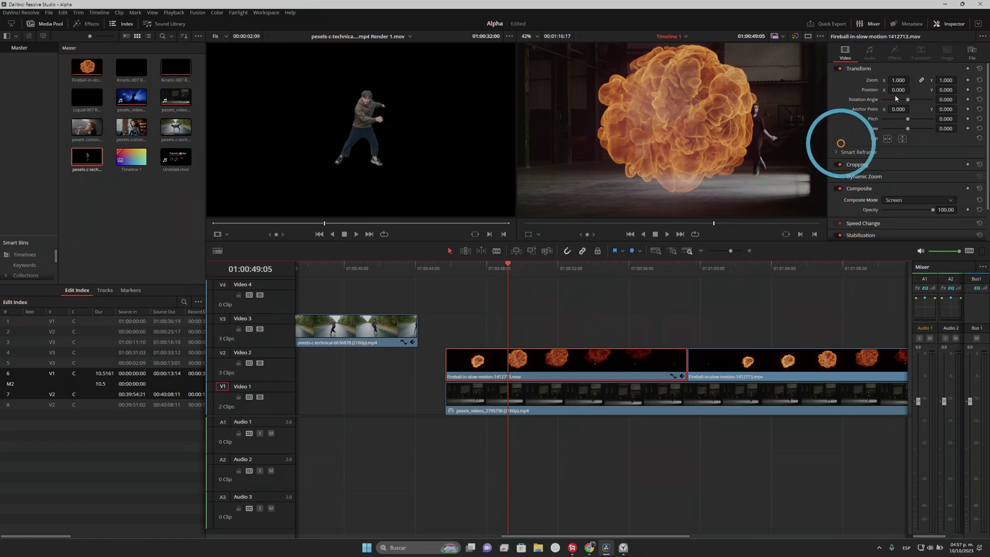
pyautogui.moveTo(899, 79); pyautogui.dragTo(622, 233)
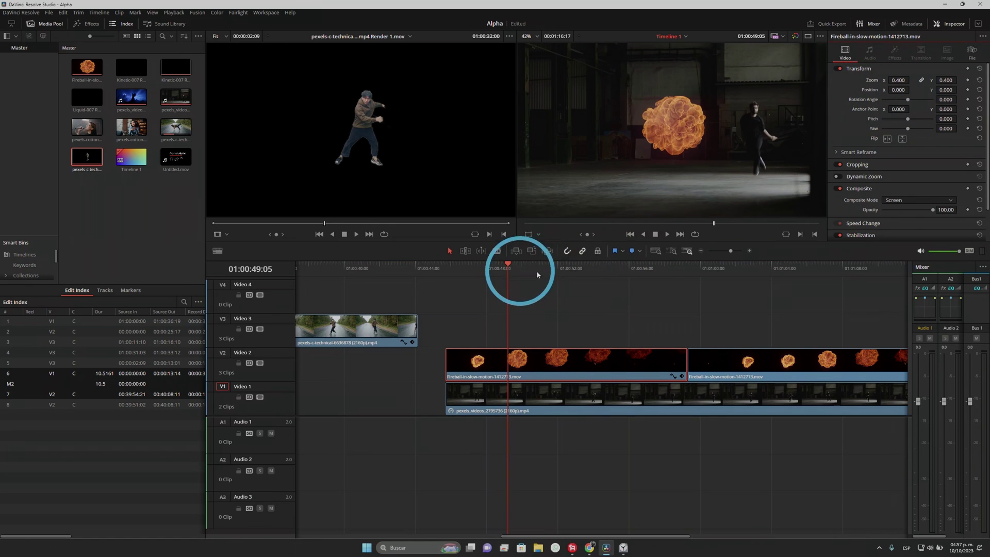
# - Review the small screened fireball, then move on and select the second fireball clip
pyautogui.hotkey('shift', 'Left')
pyautogui.moveTo(759, 305); pyautogui.dragTo(605, 302)
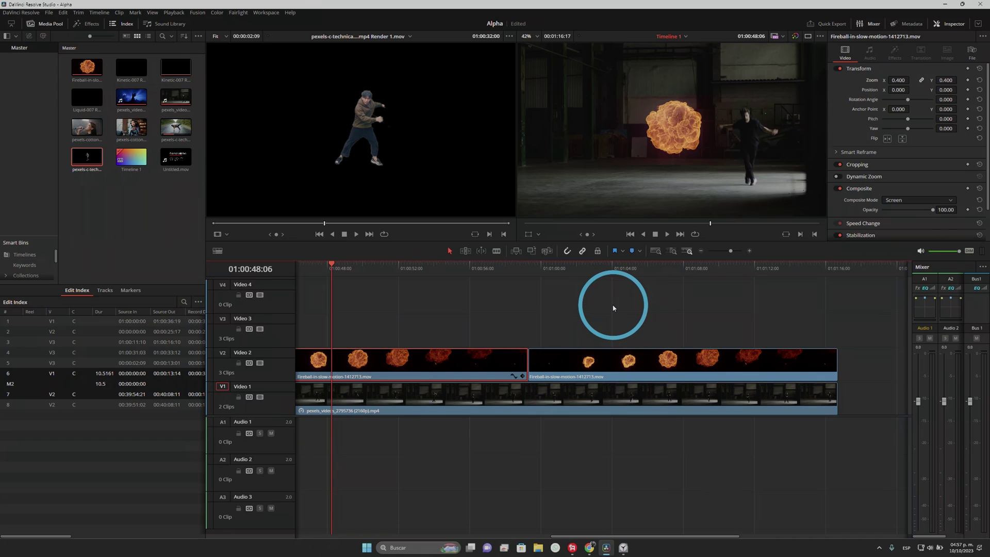
pyautogui.moveTo(393, 268); pyautogui.dragTo(366, 268)
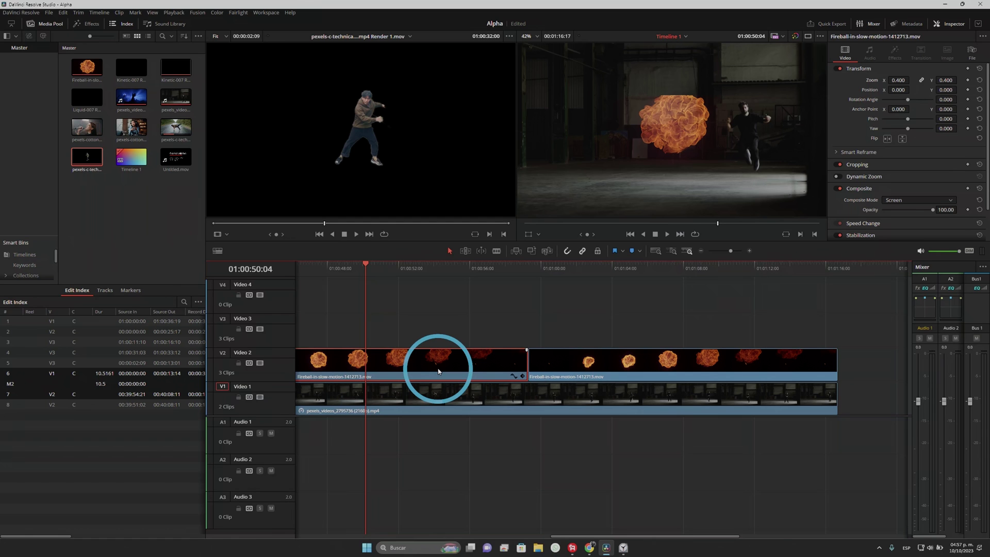
pyautogui.moveTo(522, 266); pyautogui.dragTo(564, 307)
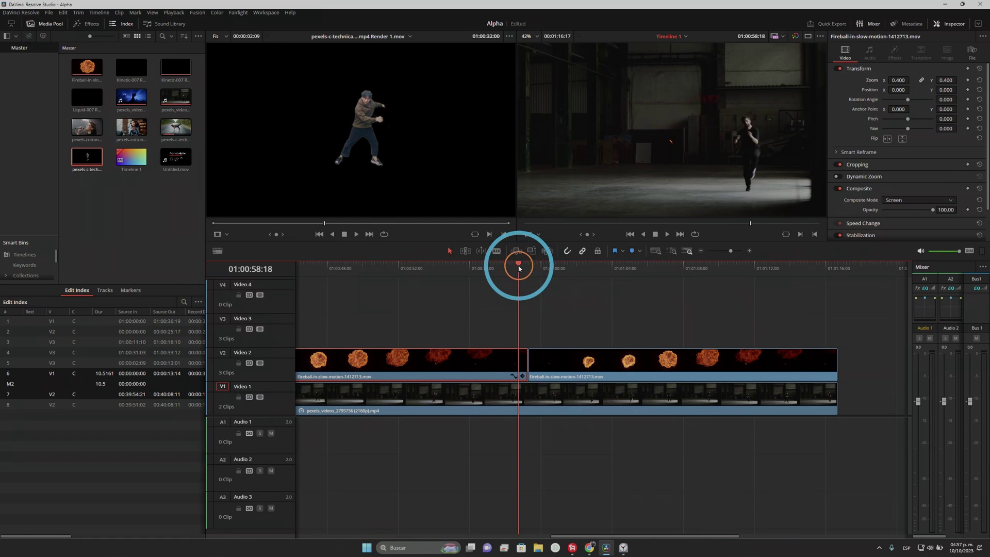
pyautogui.moveTo(631, 316); pyautogui.dragTo(623, 349)
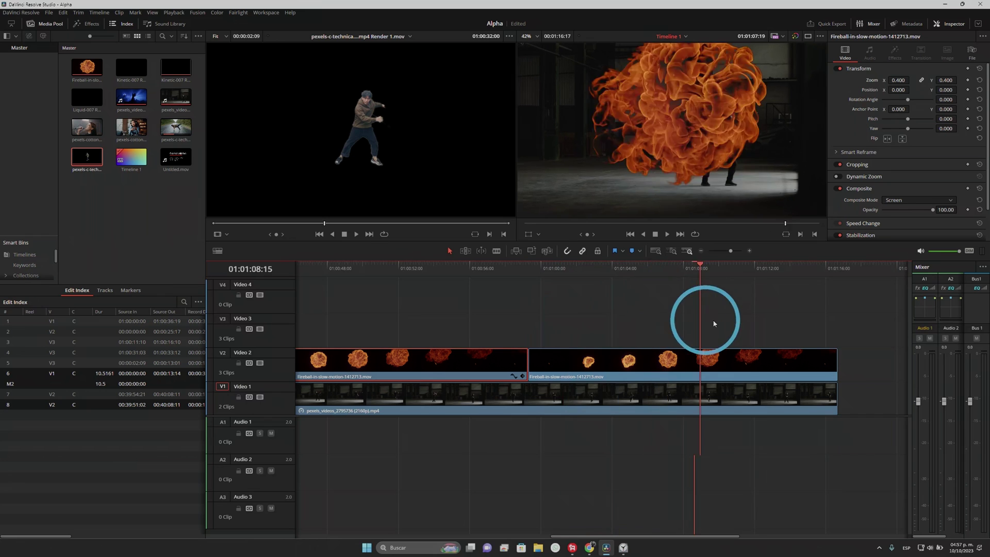
pyautogui.click(626, 363)
pyautogui.rightClick(625, 363)
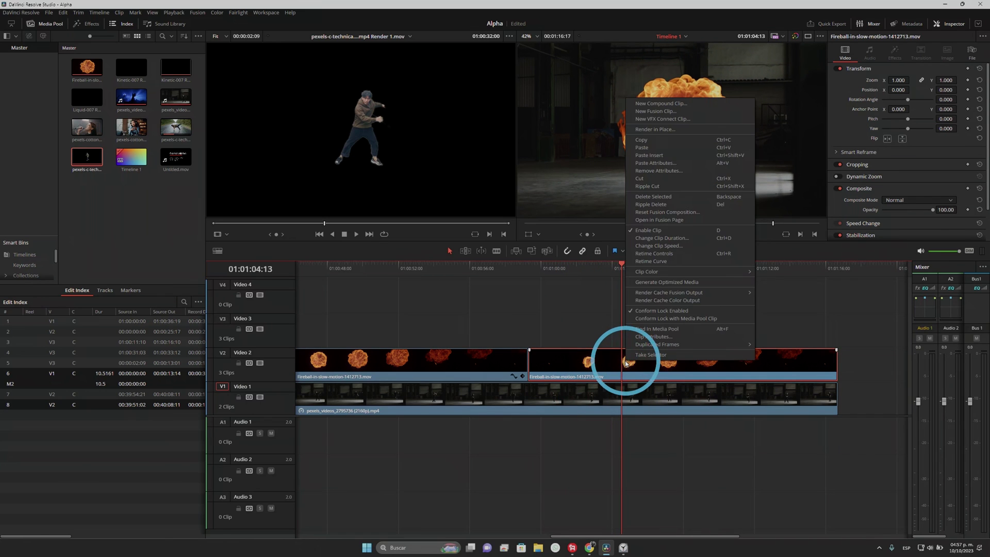
pyautogui.hotkey('shift', '6')
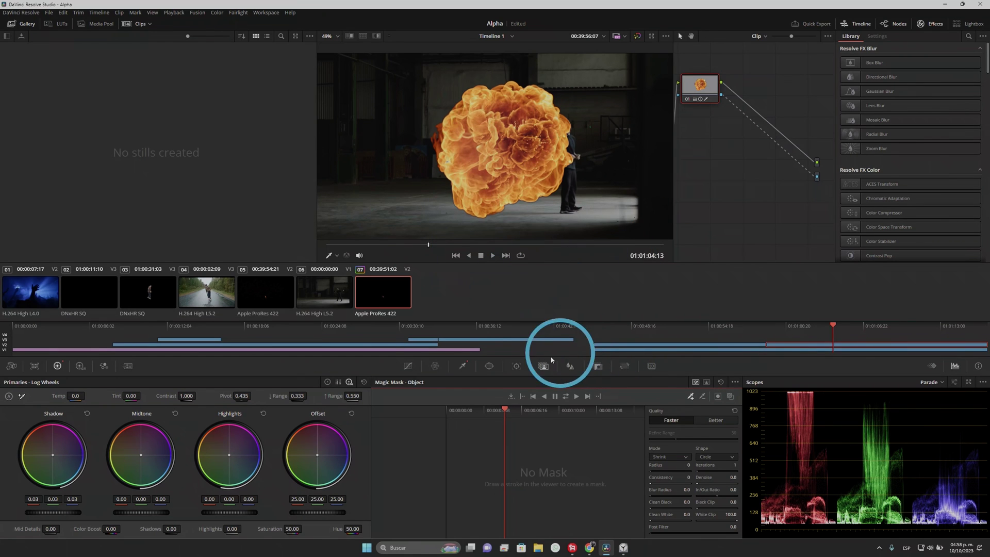
pyautogui.click(464, 367)
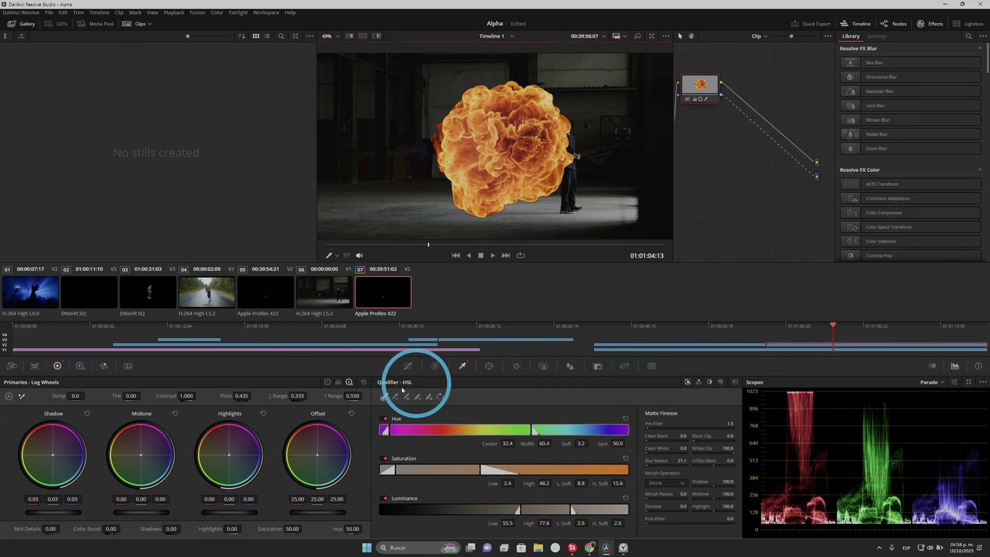
pyautogui.click(689, 100)
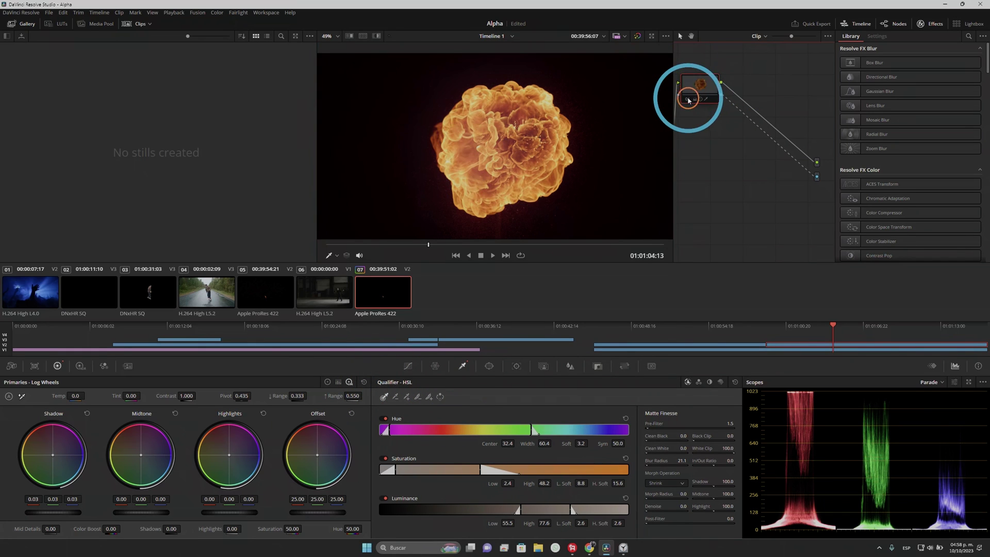
pyautogui.moveTo(358, 245); pyautogui.dragTo(451, 245)
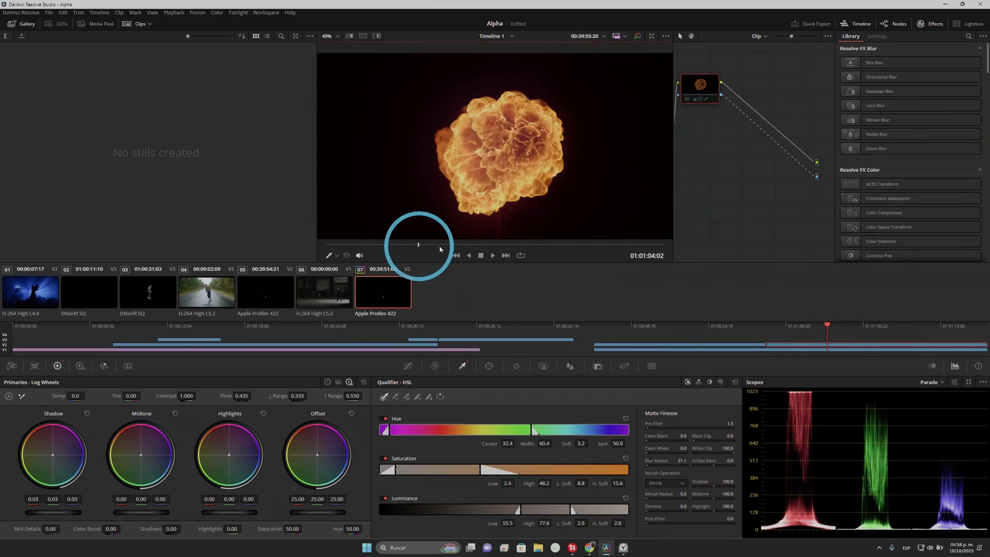
pyautogui.click(690, 101)
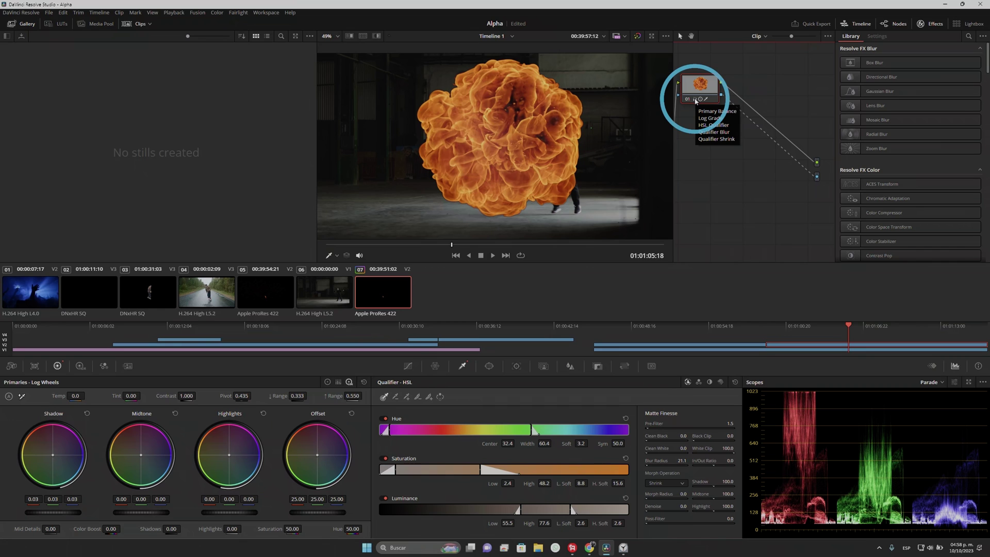
pyautogui.moveTo(482, 244)
pyautogui.mouseDown()
pyautogui.moveTo(499, 246)
pyautogui.moveTo(463, 244)
pyautogui.mouseUp()
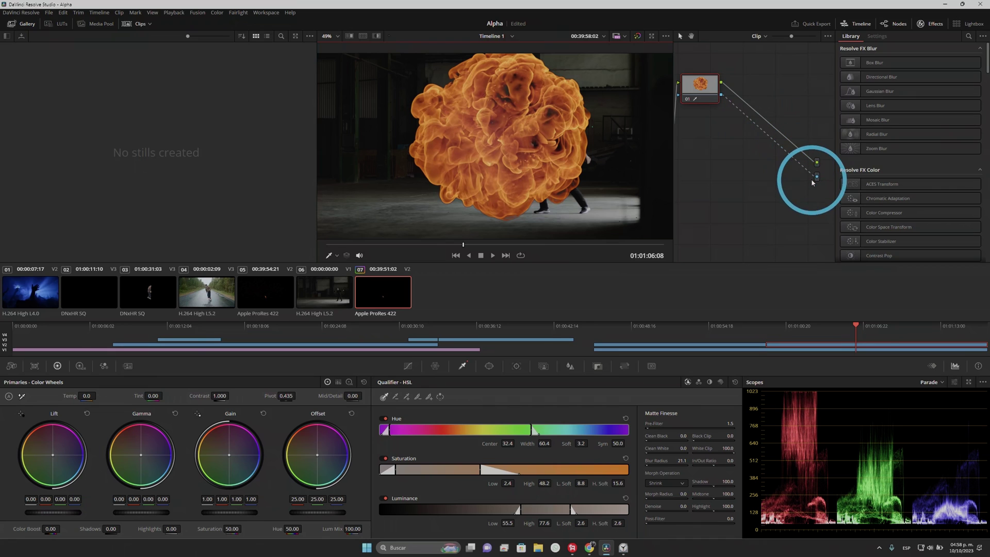
pyautogui.hotkey('shift', '4')
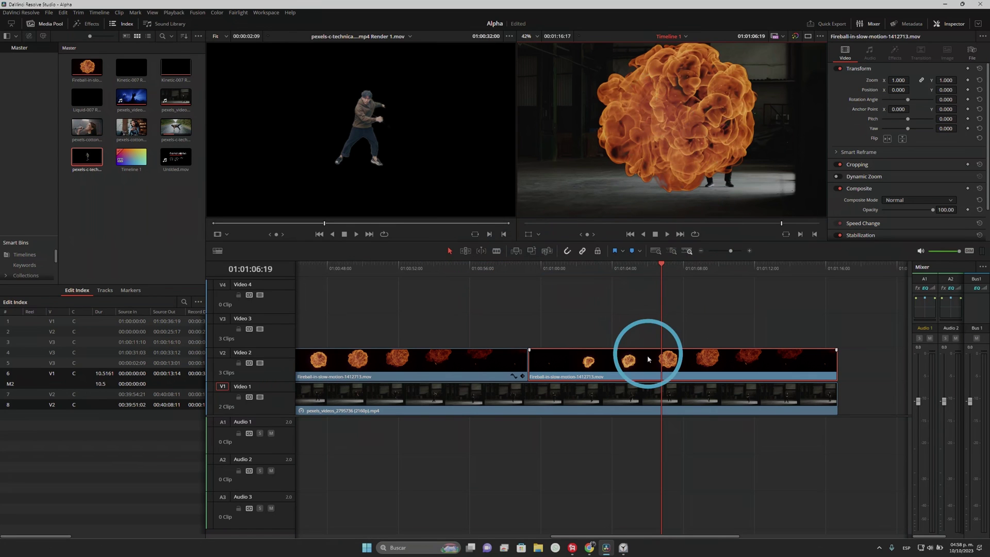
# - Render the second fireball clip on Video 2 in place to the chosen destination folder
pyautogui.rightClick(649, 359)
pyautogui.click(629, 363)
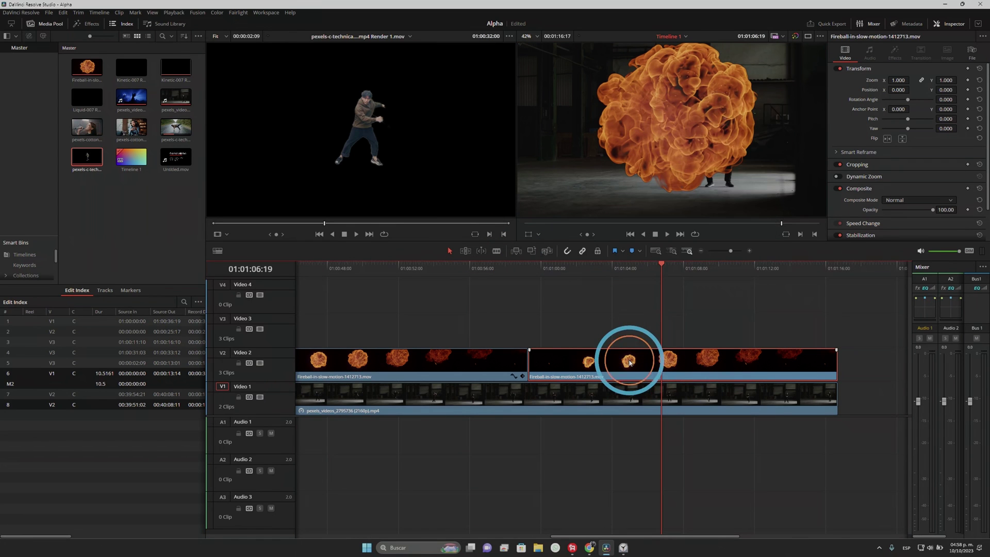
pyautogui.rightClick(656, 360)
pyautogui.click(696, 126)
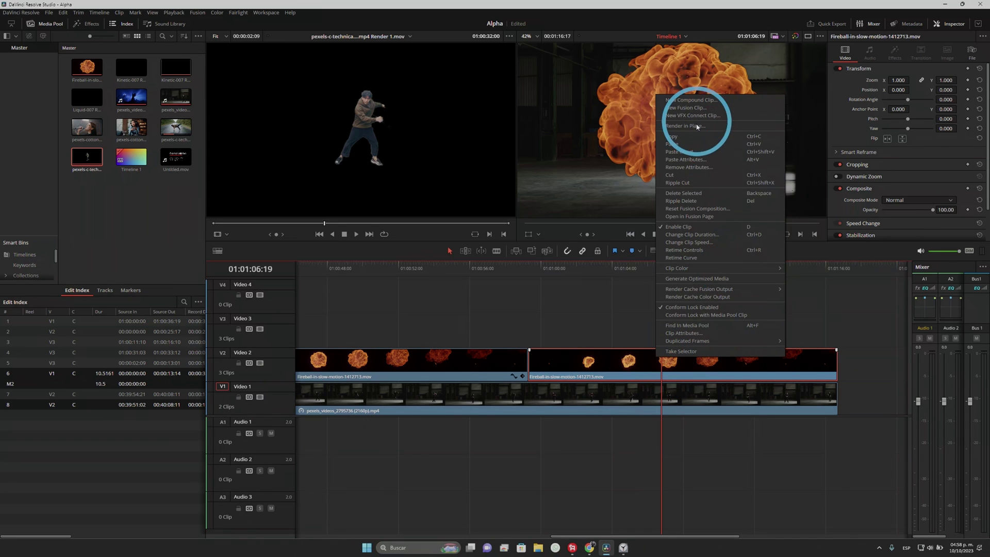
pyautogui.click(536, 309)
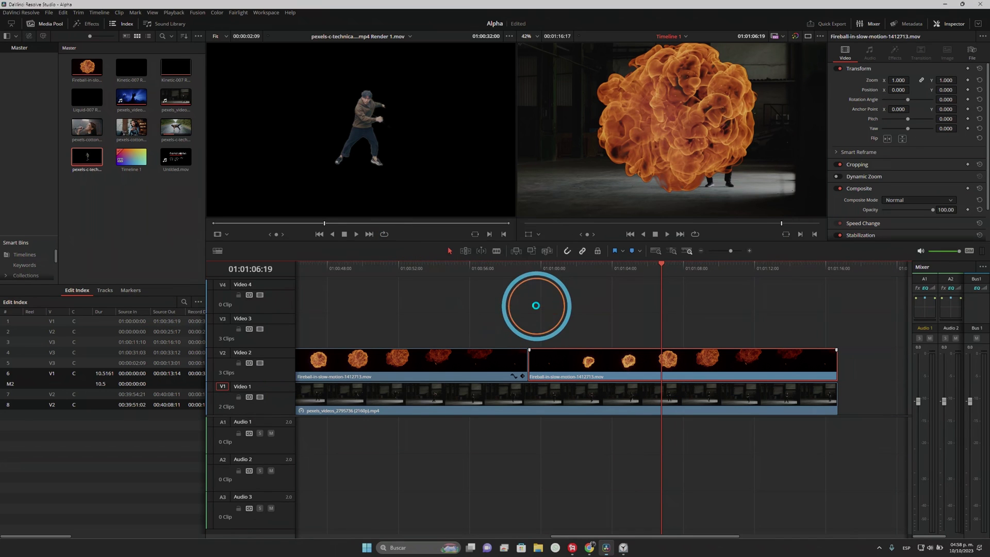
pyautogui.click(341, 272)
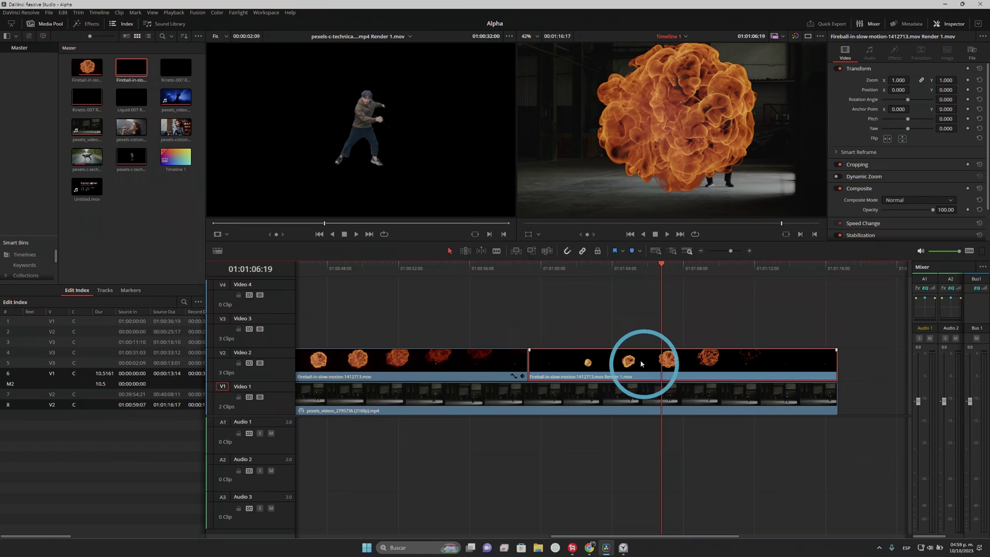
pyautogui.click(648, 288)
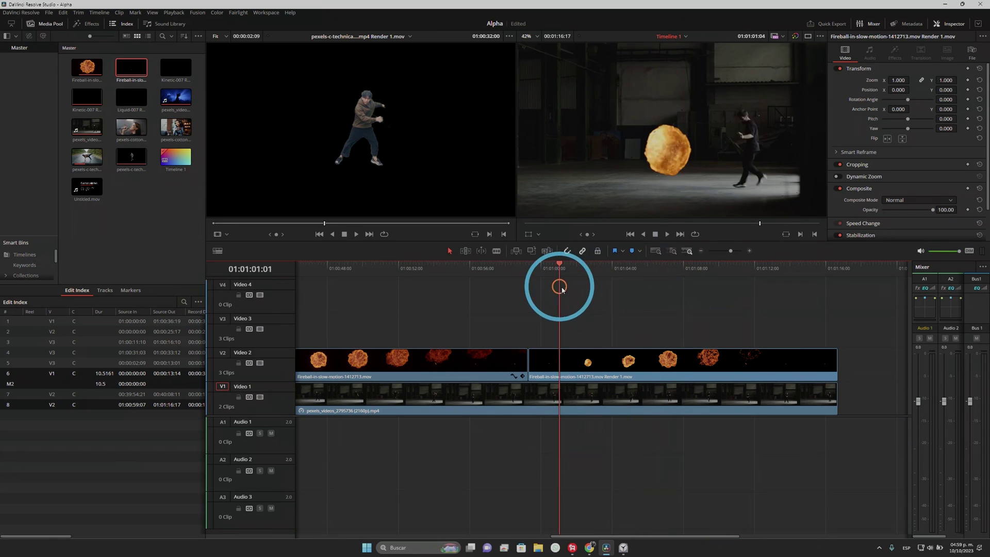
pyautogui.moveTo(661, 268)
pyautogui.mouseDown()
pyautogui.moveTo(629, 303)
pyautogui.moveTo(448, 335)
pyautogui.mouseUp()
pyautogui.click(524, 351)
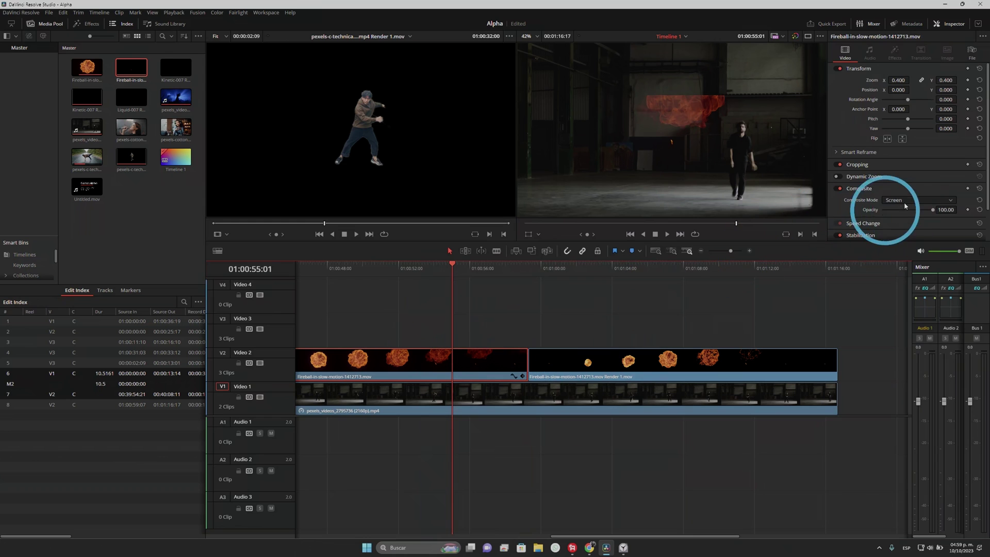
pyautogui.click(660, 268)
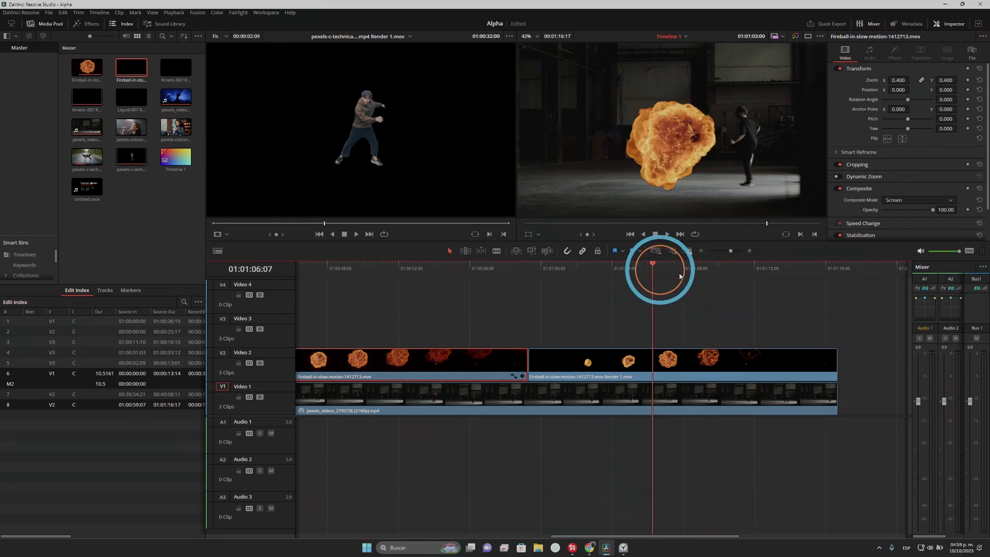
pyautogui.click(685, 360)
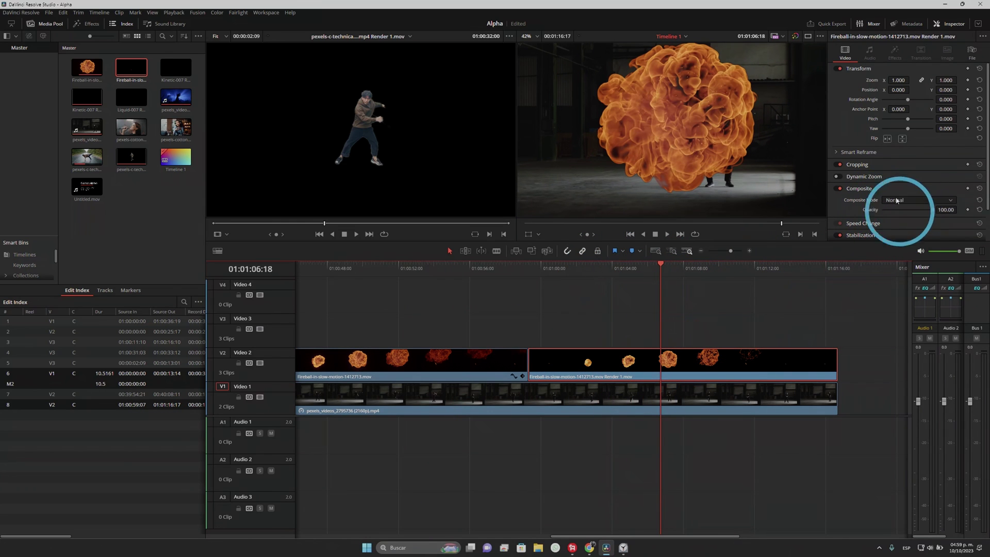
pyautogui.moveTo(663, 282); pyautogui.dragTo(669, 309)
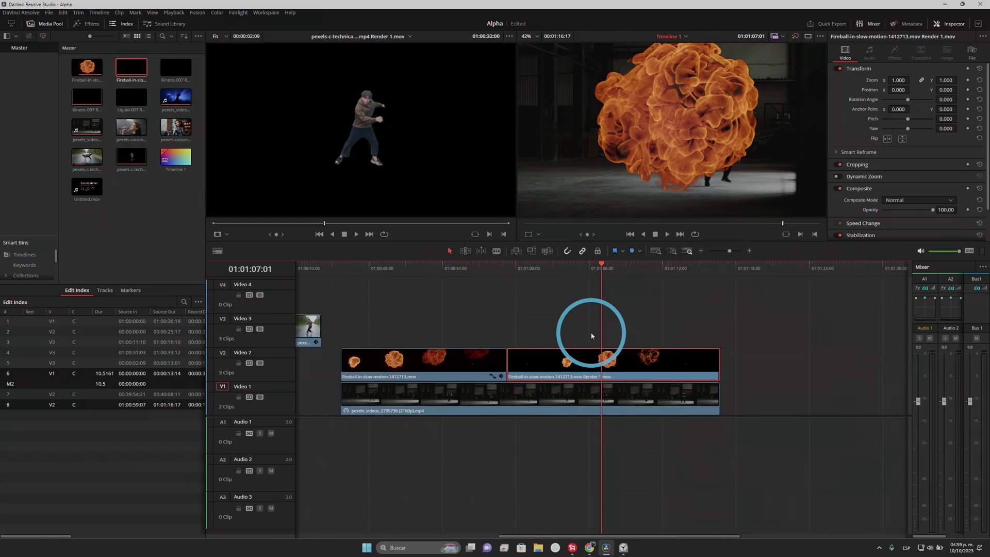
pyautogui.hotkey('shift', 'z')
pyautogui.scroll(2, 572, 356)
pyautogui.rightClick(588, 364)
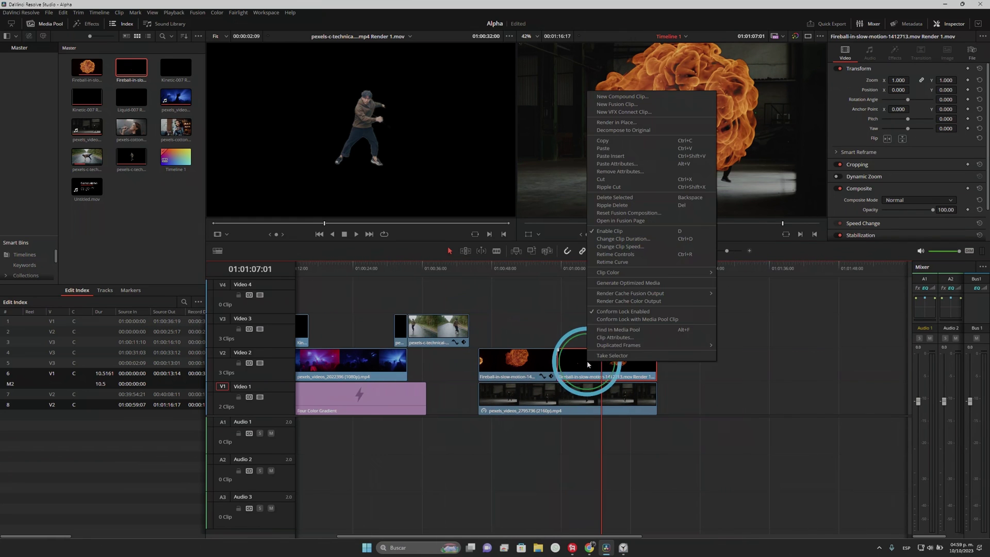
# - Reveal the Fireball Render 1 file in File Explorer, preview it, and drag it onto Video 4
pyautogui.click(619, 349)
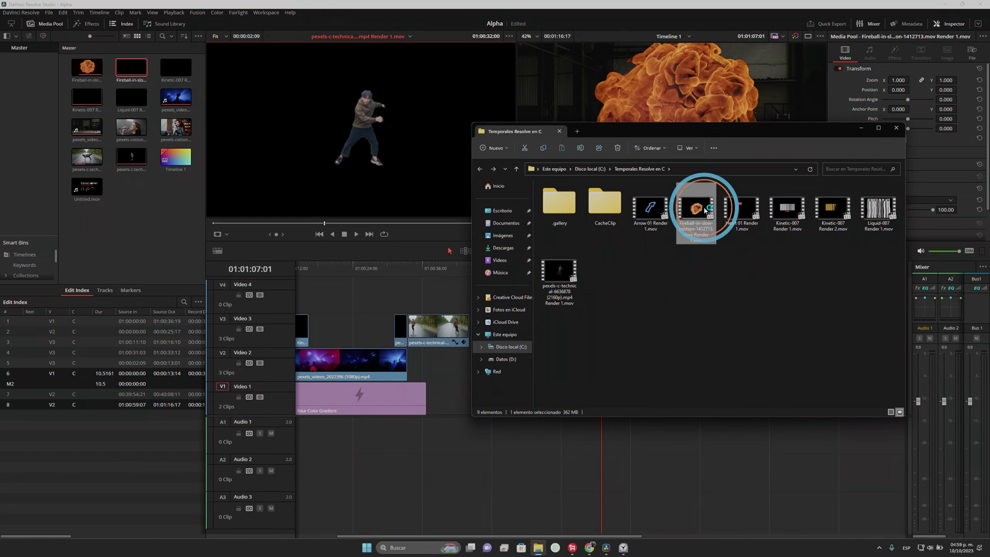
pyautogui.doubleClick(704, 210)
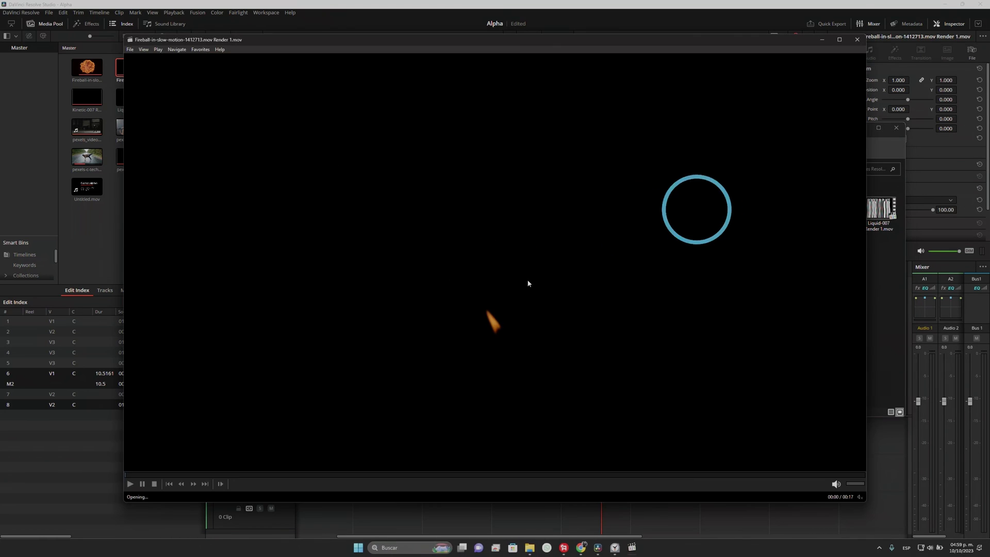
pyautogui.click(374, 475)
pyautogui.click(856, 41)
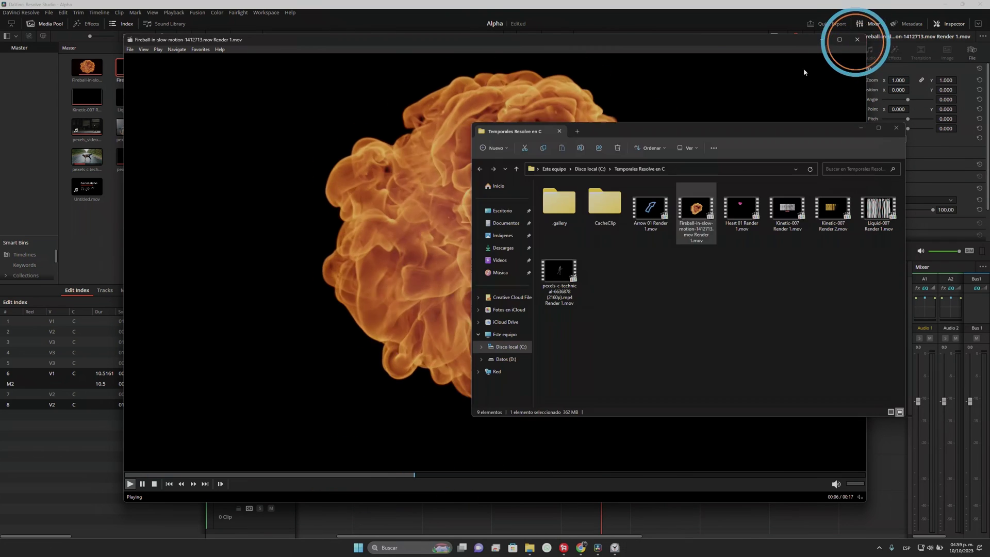
pyautogui.moveTo(695, 212); pyautogui.dragTo(509, 354)
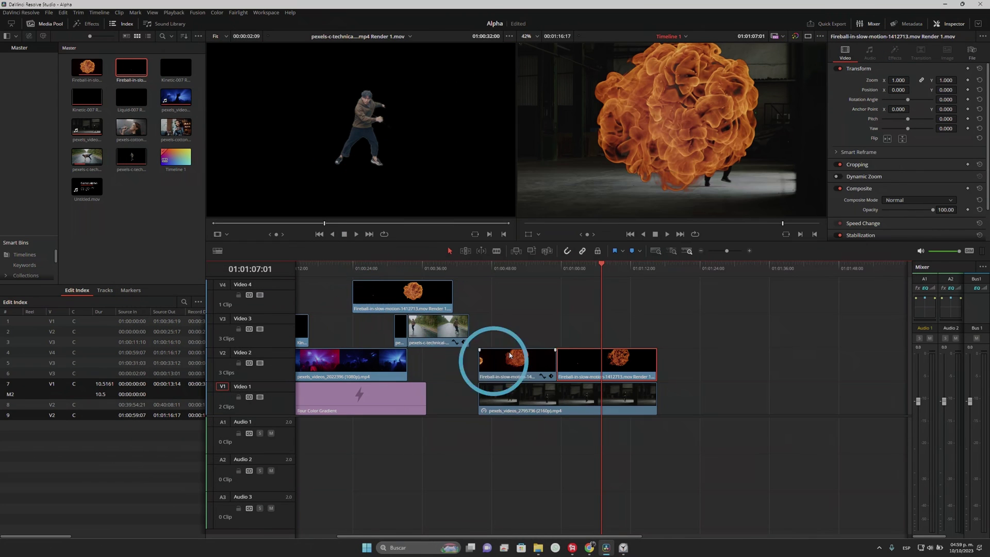
# - Move the Video 4 fireball over the concert footage, review it, and open it in Fusion
pyautogui.hscroll(-3, 545, 314)
pyautogui.moveTo(497, 306); pyautogui.dragTo(438, 306)
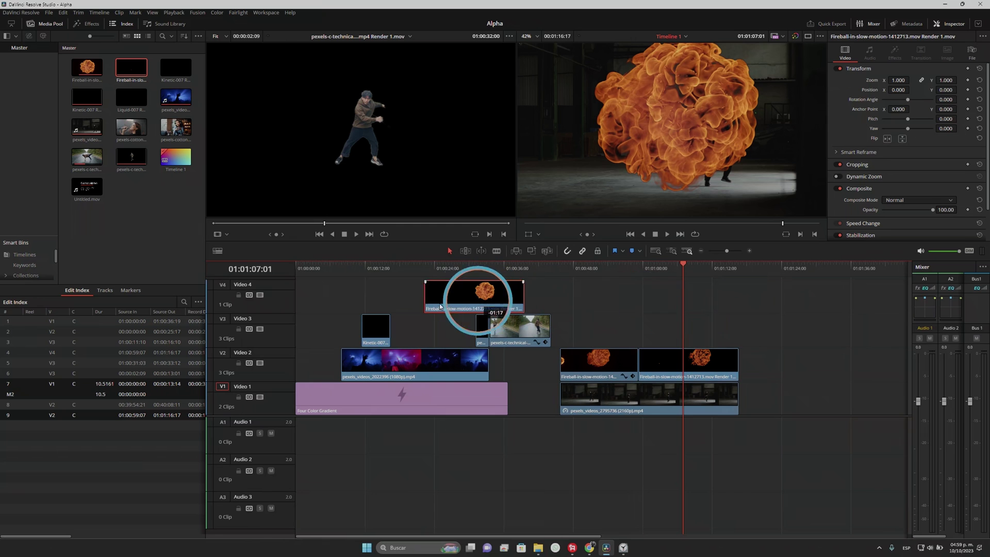
pyautogui.click(415, 266)
pyautogui.press('space')
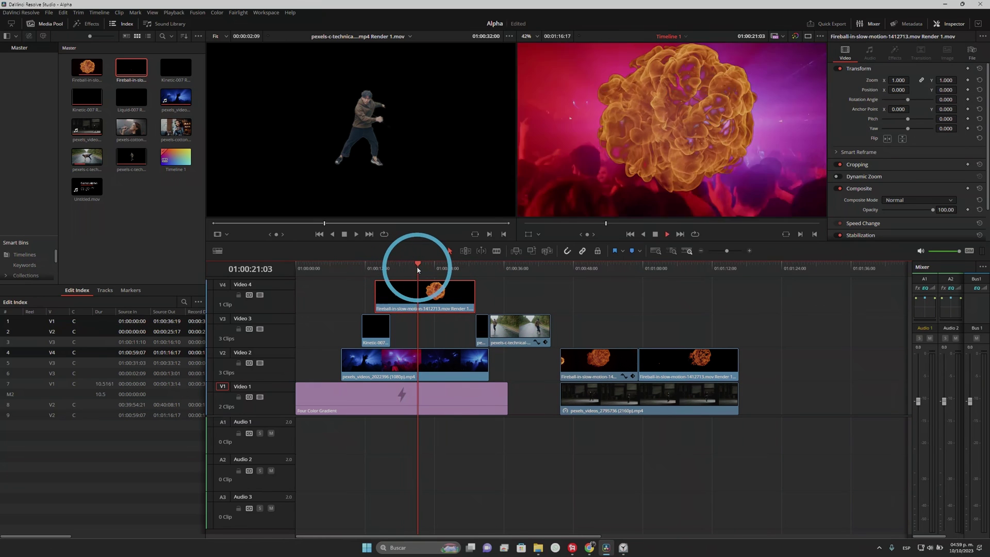
pyautogui.moveTo(428, 266); pyautogui.dragTo(416, 280)
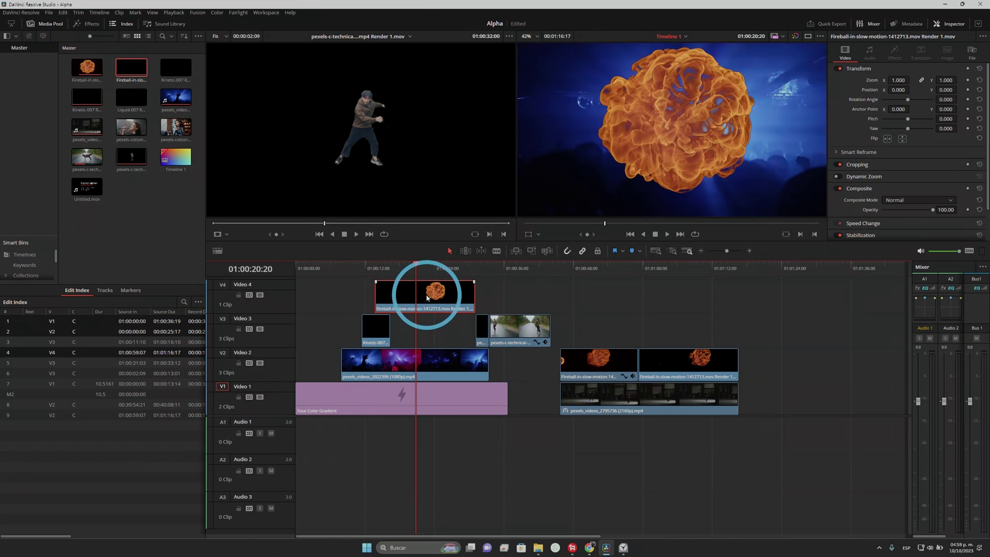
pyautogui.hotkey('shift', '5')
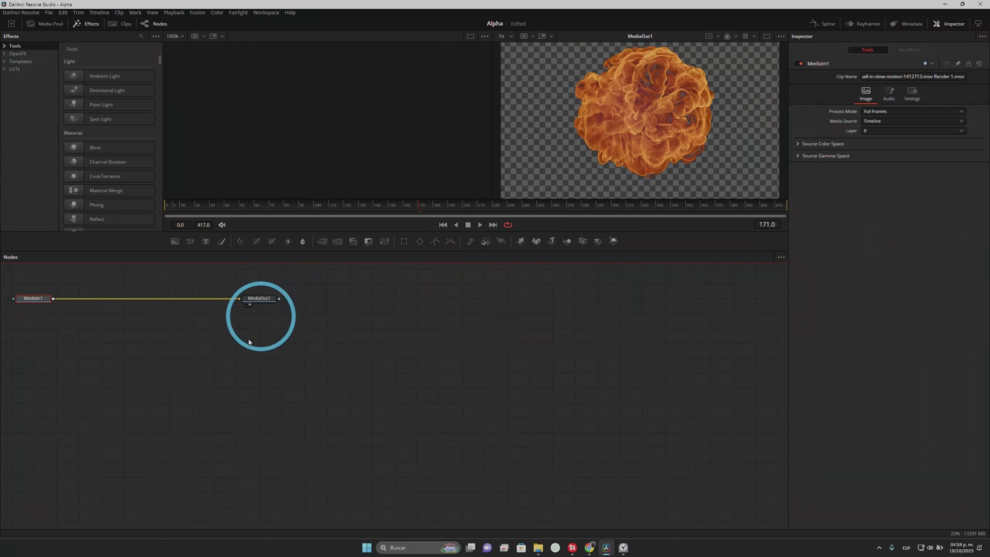
# - View the rendered fireball's alpha channel on MediaIn1 and scrub between frames 146 and 187
pyautogui.press('1')
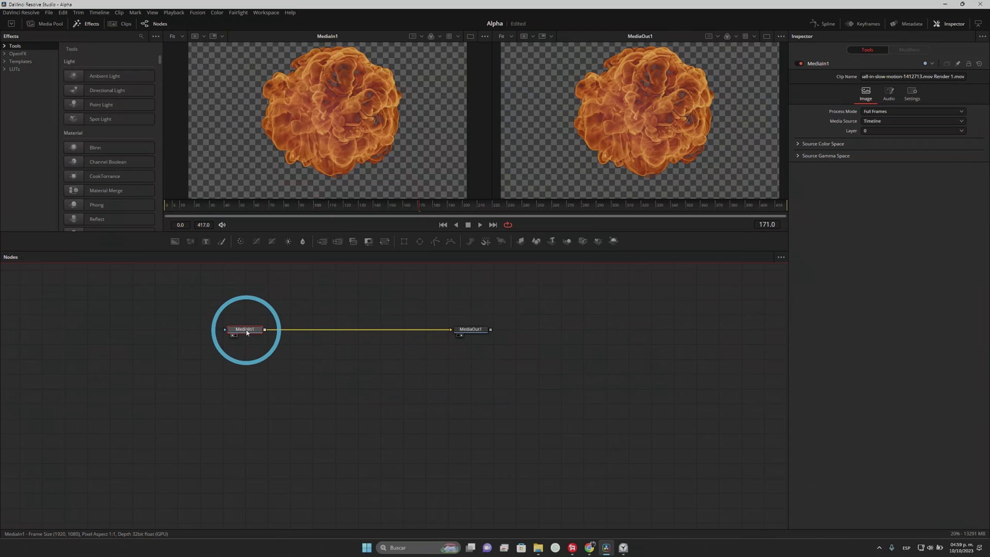
pyautogui.press('a')
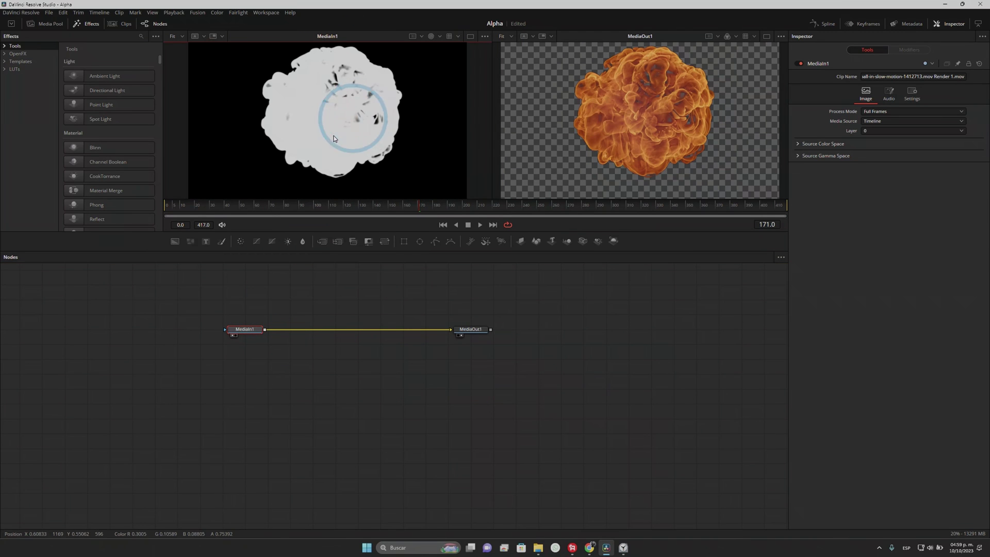
pyautogui.moveTo(235, 218); pyautogui.dragTo(457, 212)
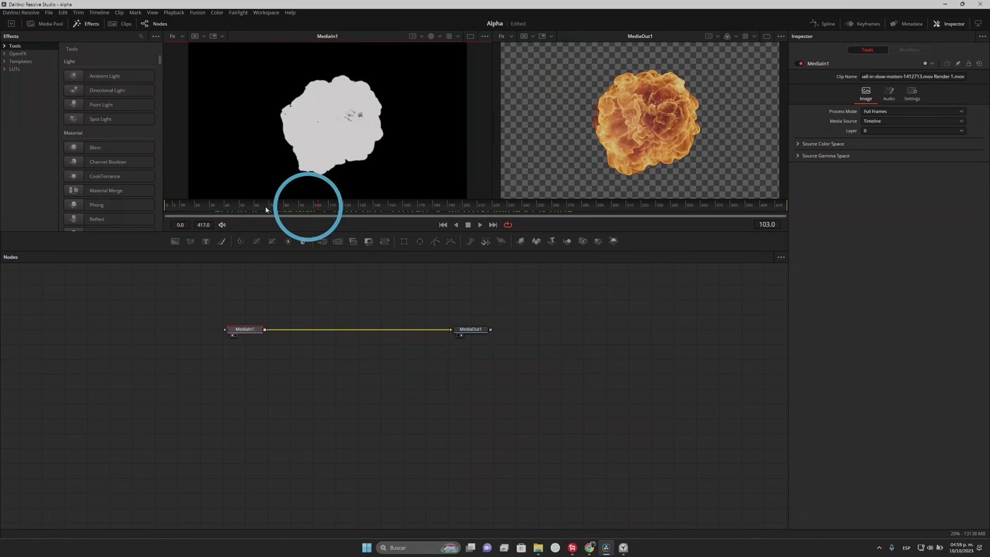
pyautogui.moveTo(474, 209); pyautogui.dragTo(384, 206)
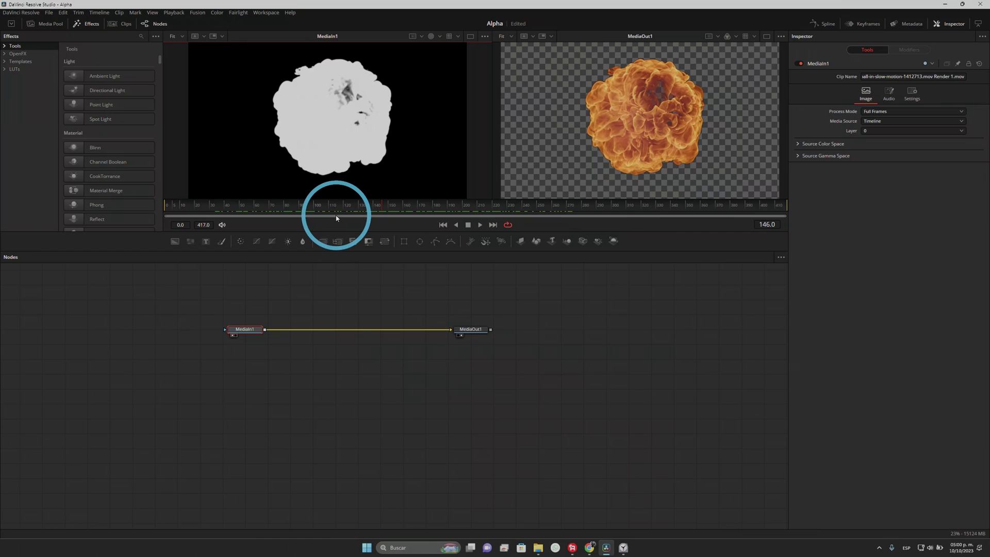
pyautogui.moveTo(337, 218); pyautogui.dragTo(442, 214)
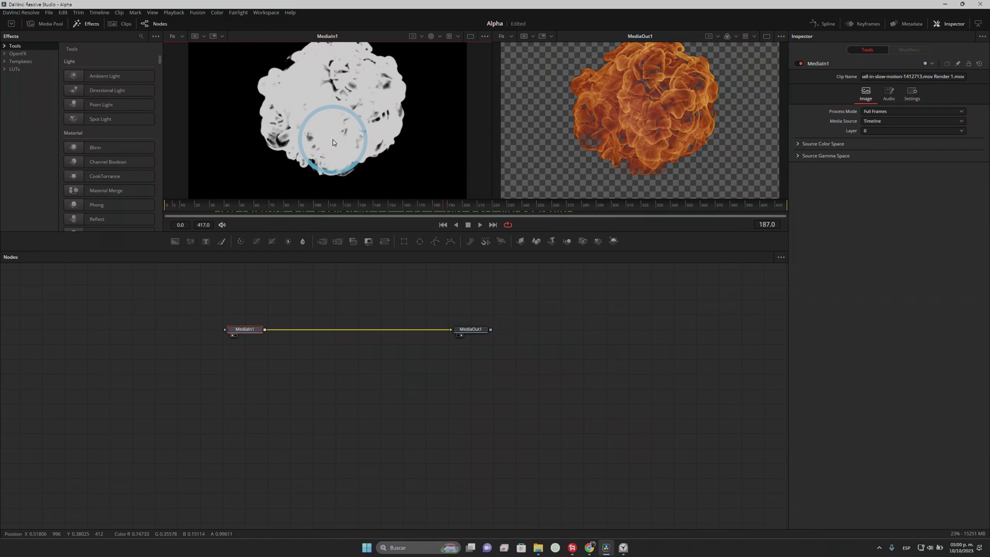
# - Return to the Edit page timeline with Shift+4
pyautogui.hotkey('shift', '4')
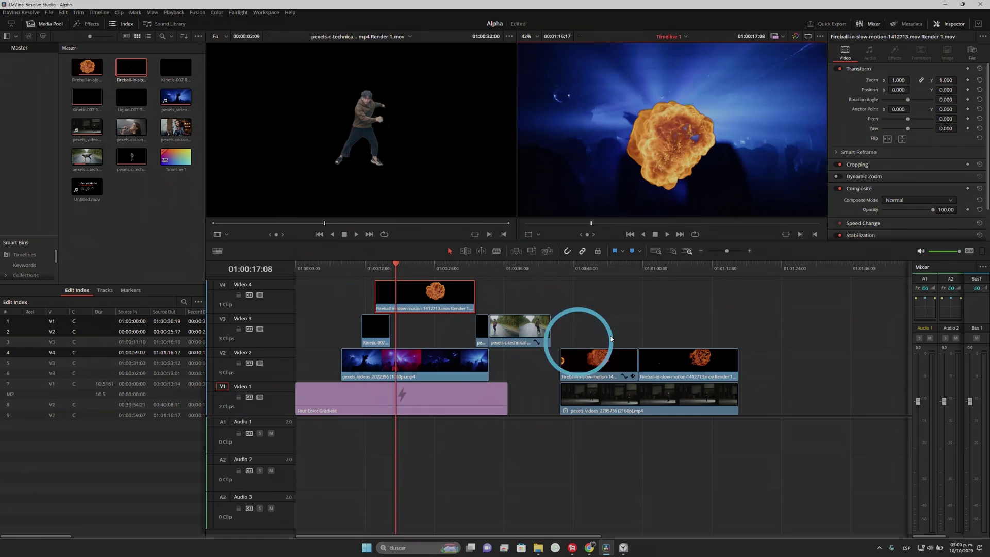
# - Open the original Fireball-in-slow-motion-1412713.mov clip in Fusion and view its MediaIn1 alpha channel
pyautogui.click(589, 265)
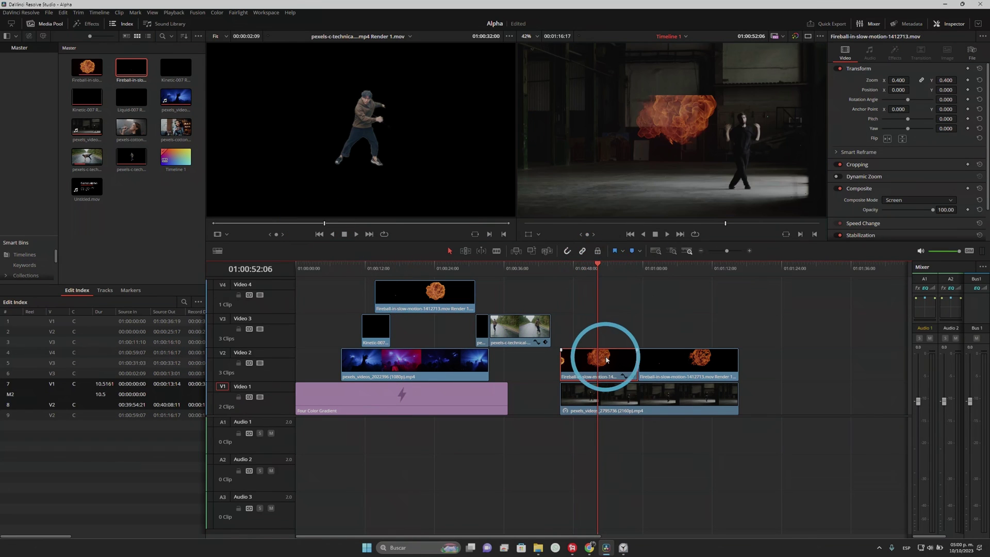
pyautogui.rightClick(603, 355)
pyautogui.click(639, 304)
pyautogui.moveTo(234, 351); pyautogui.dragTo(412, 380)
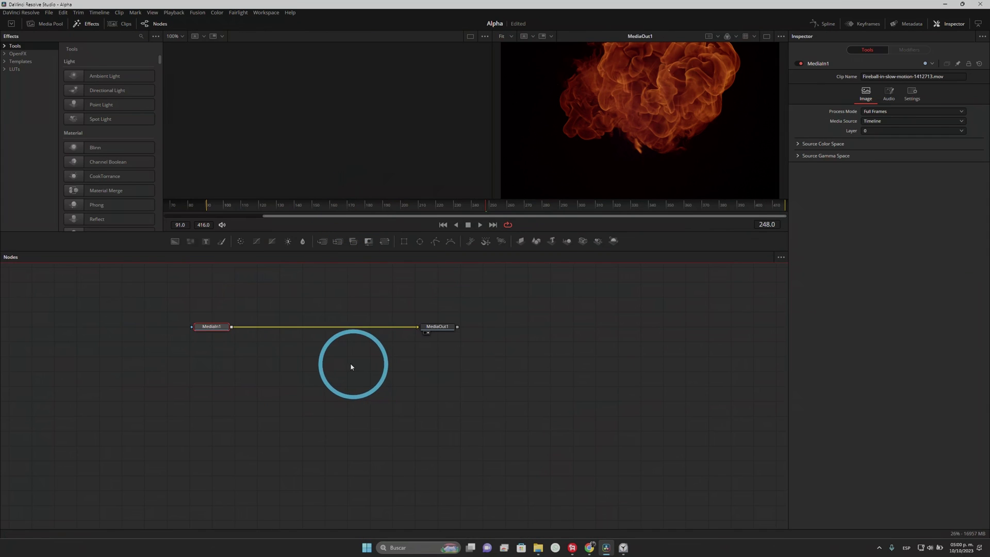
pyautogui.press('1')
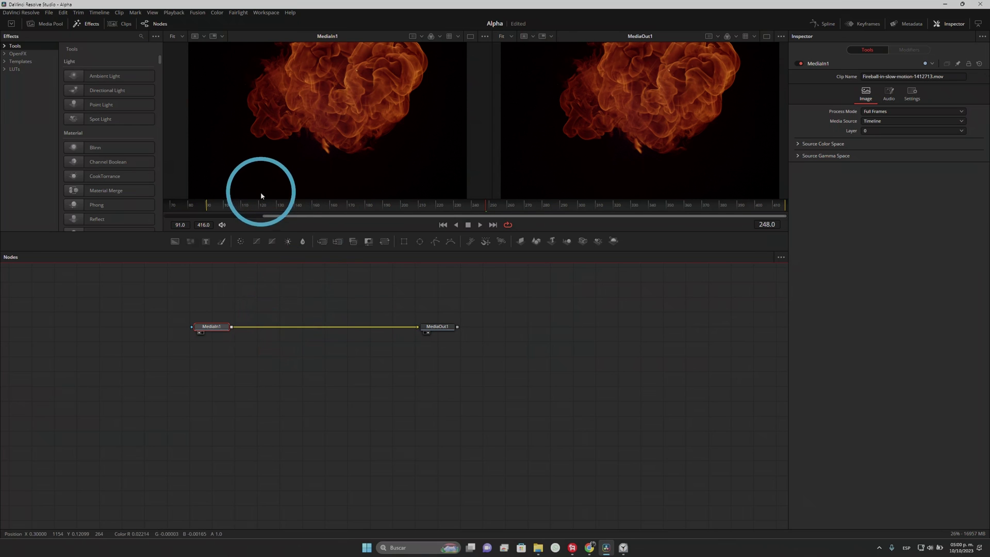
pyautogui.press('a')
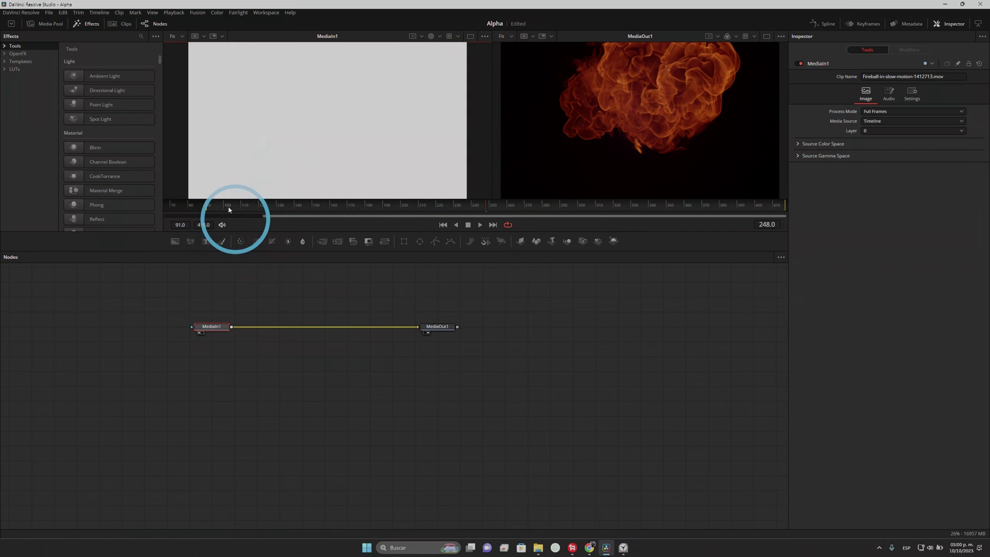